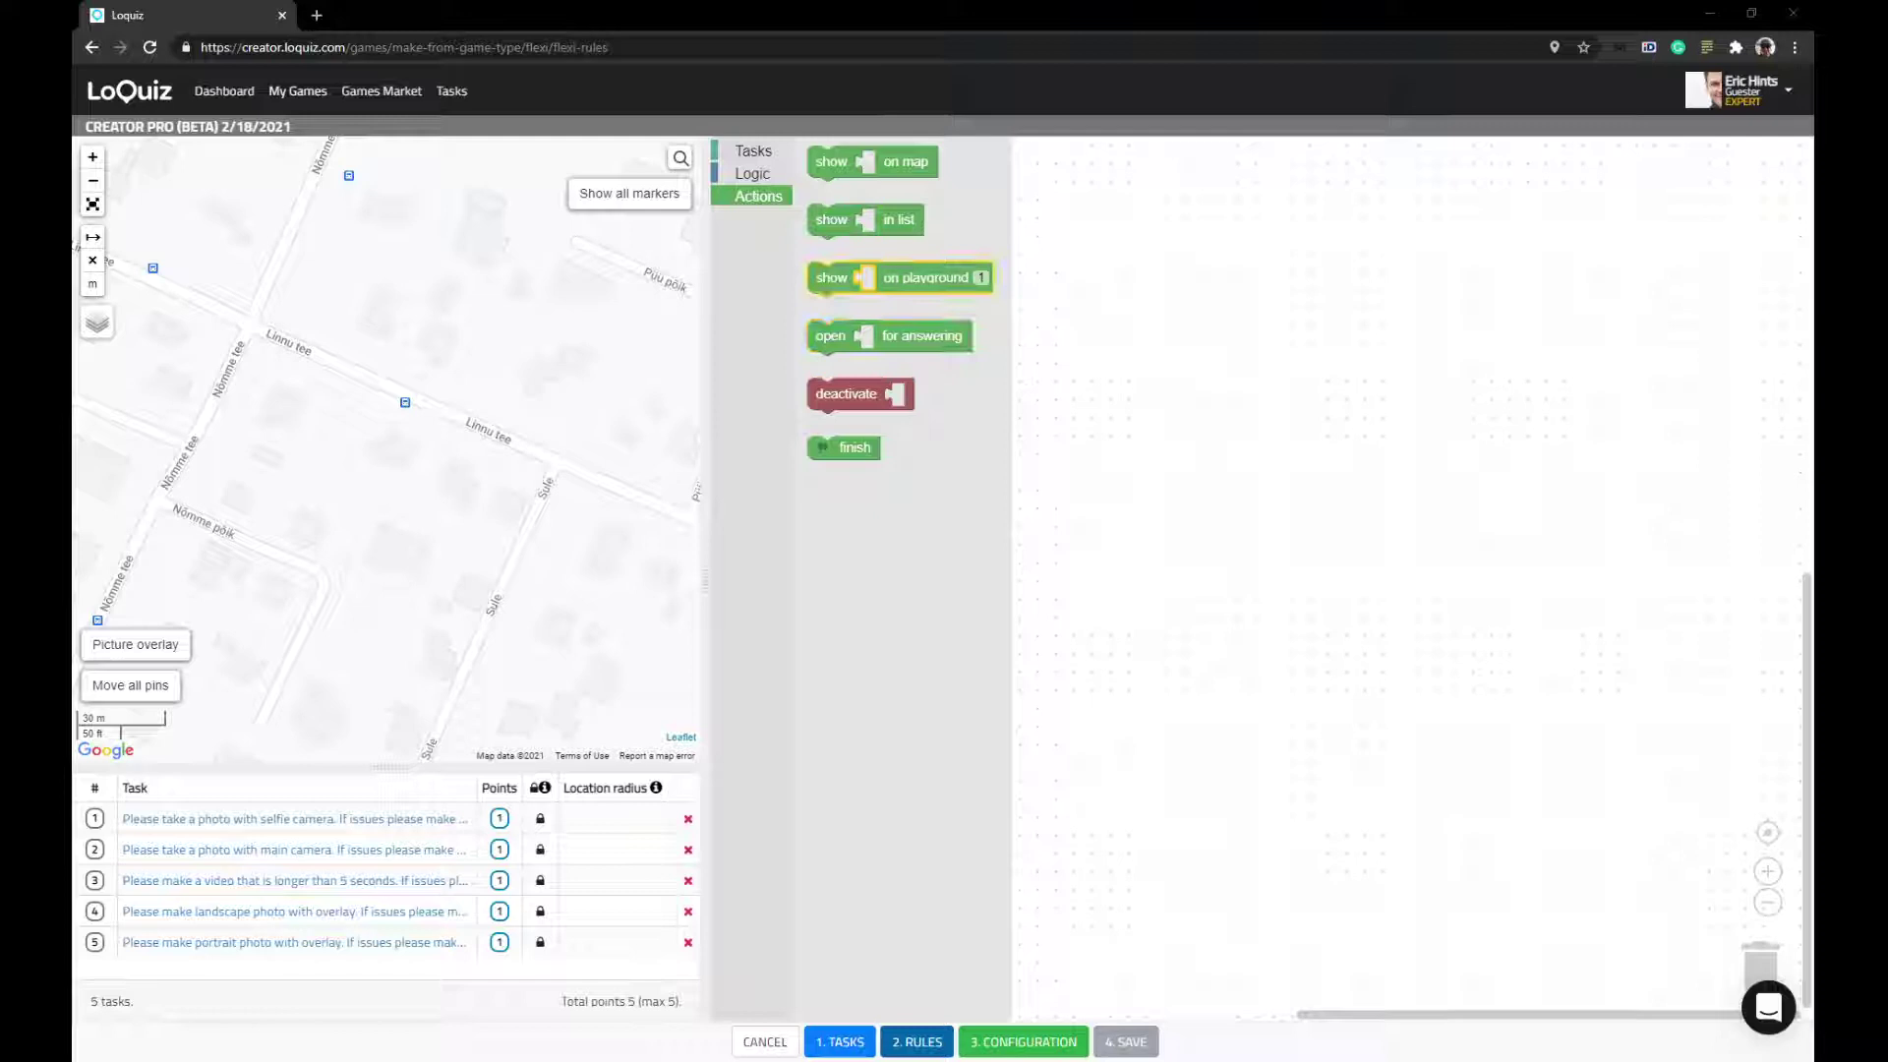
# - Place an 'open for answering' action holding task 1 on the canvas
pyautogui.moveTo(831, 336); pyautogui.dragTo(1207, 253)
pyautogui.click(764, 157)
pyautogui.moveTo(828, 258); pyautogui.dragTo(1258, 263)
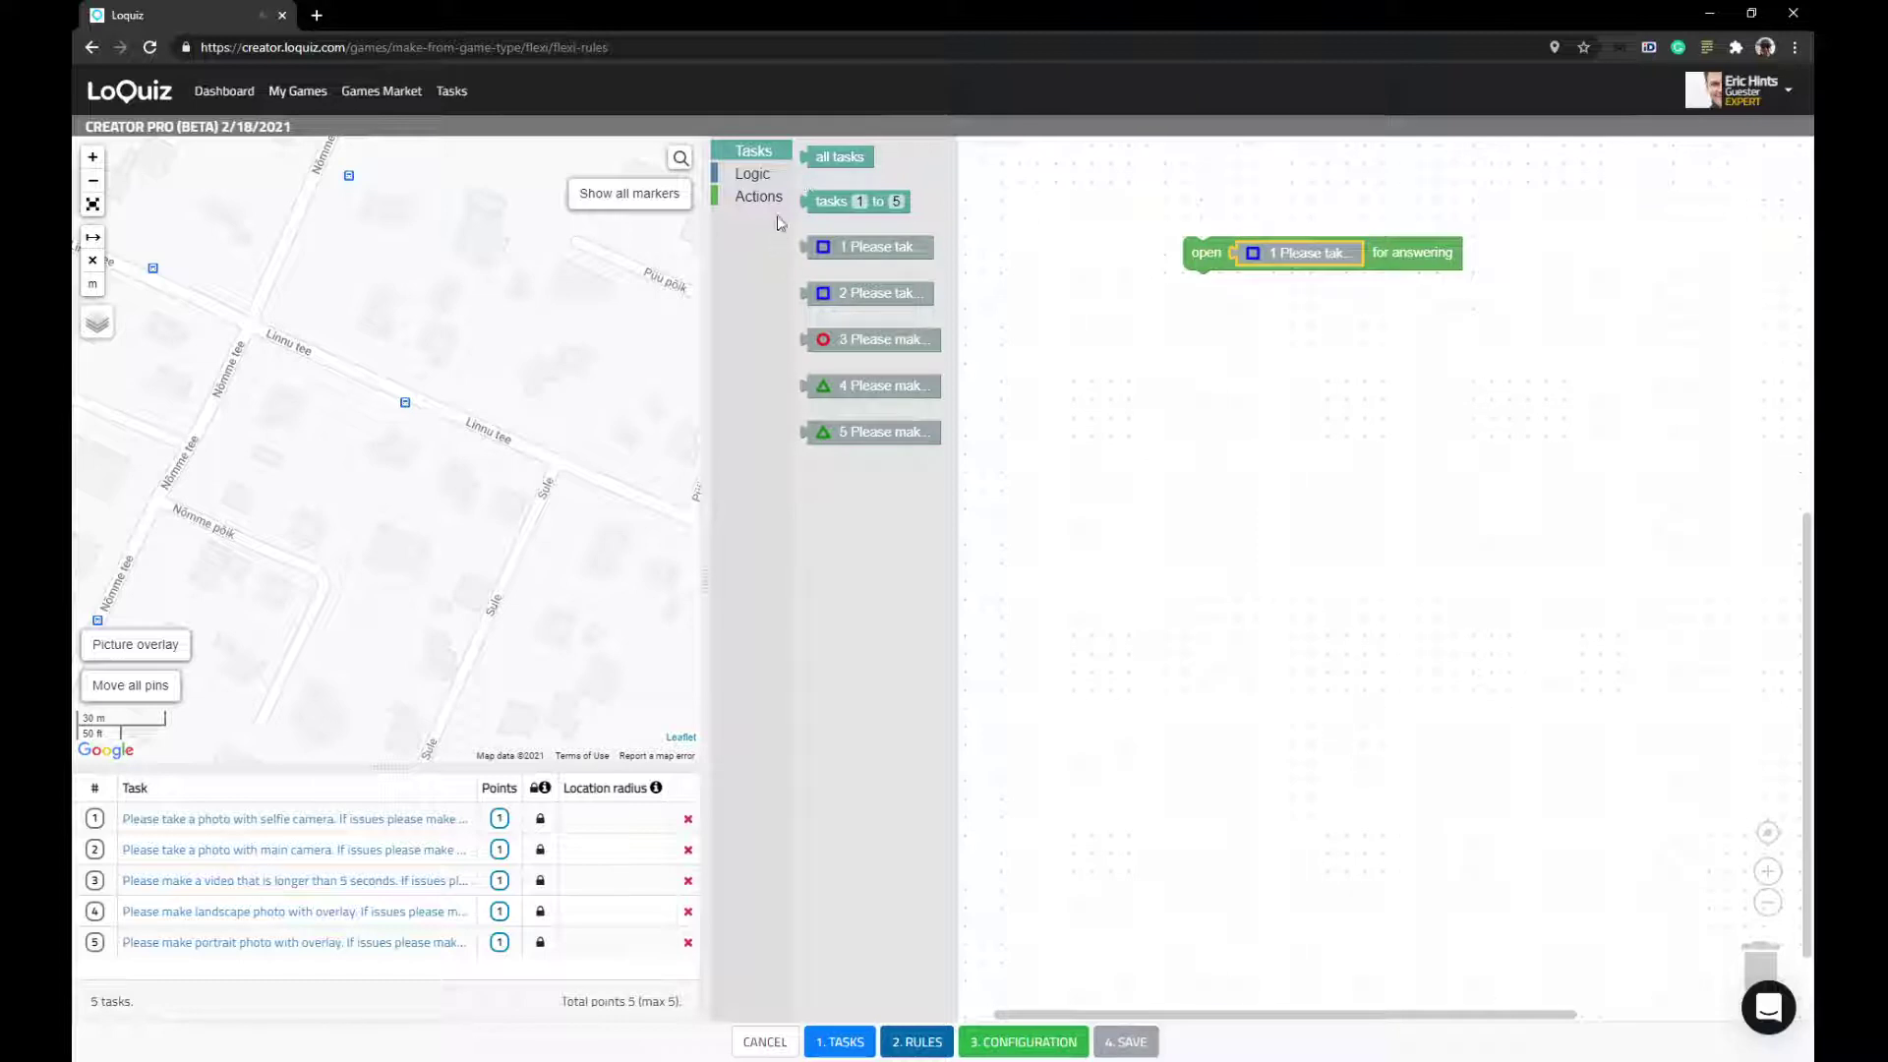
# - Duplicate that action, swap task 1 for task 2, and stack open-task-2 above open-task-1
pyautogui.rightClick(1201, 254)
pyautogui.click(1241, 273)
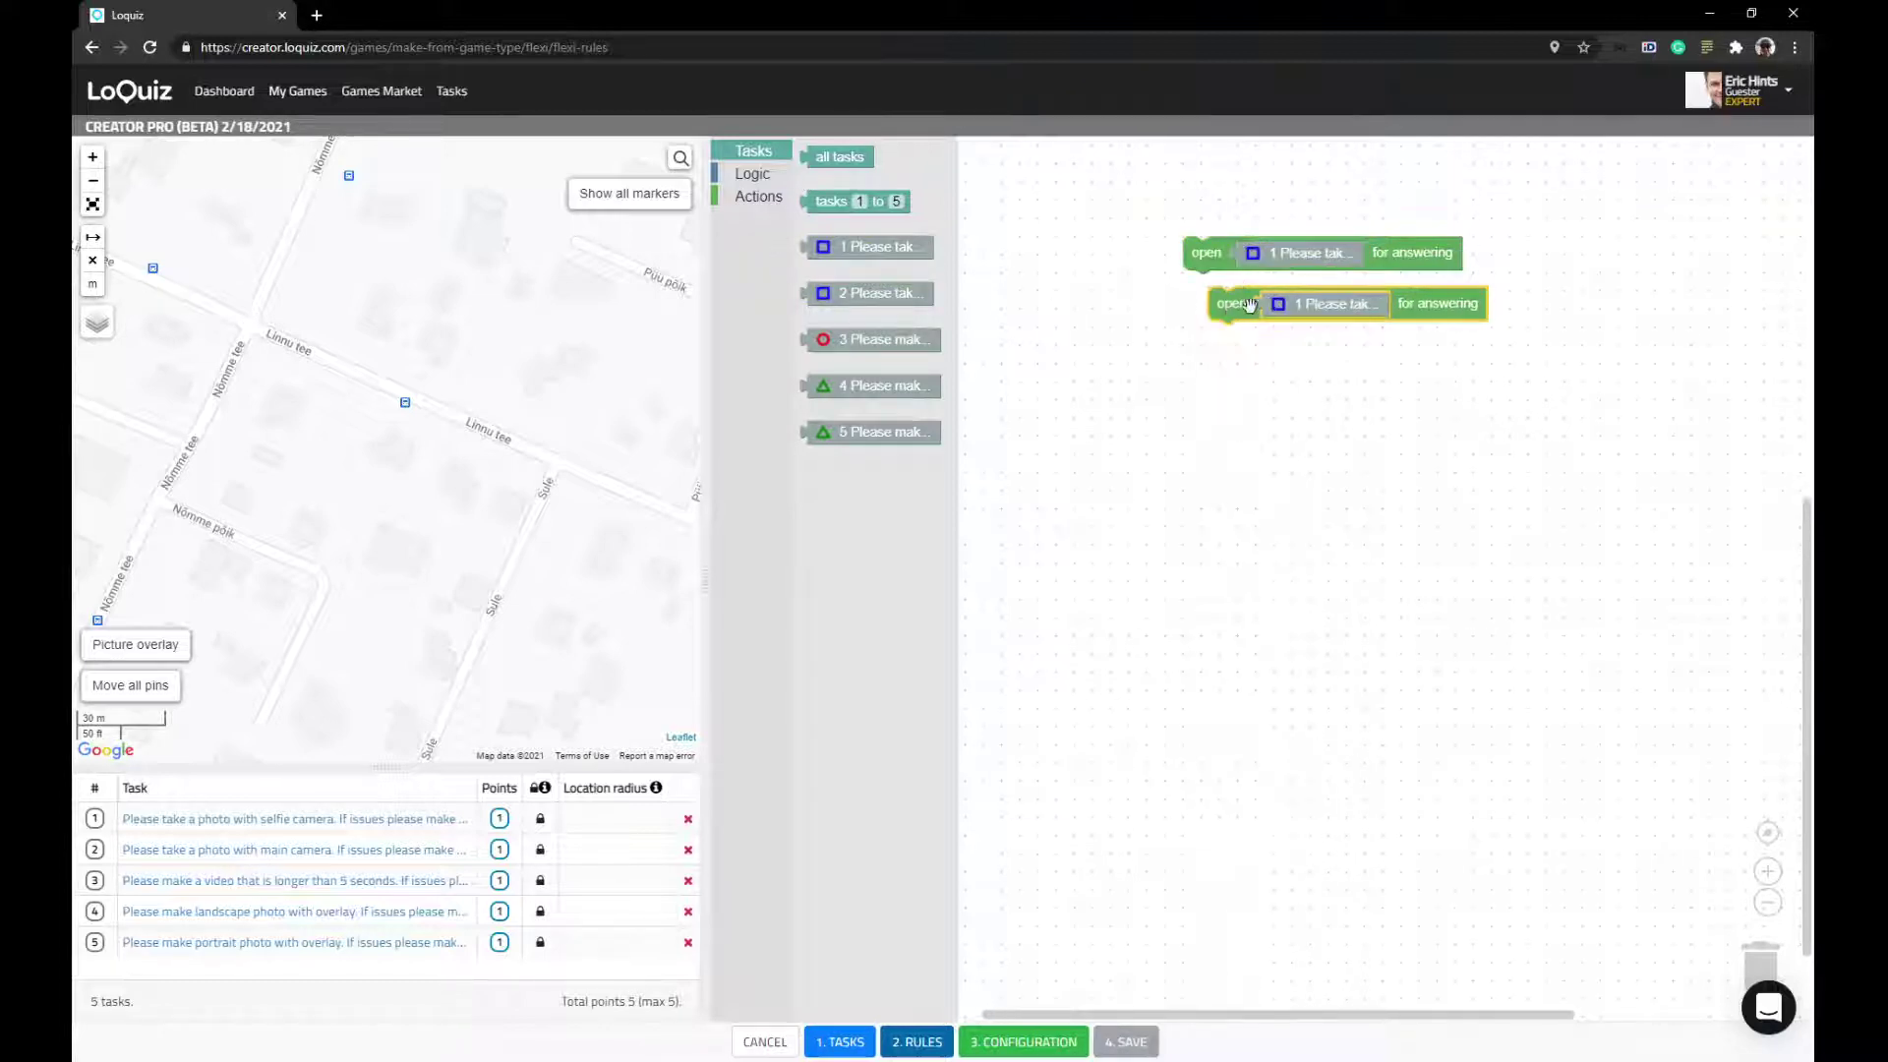
pyautogui.moveTo(1250, 305); pyautogui.dragTo(1799, 990)
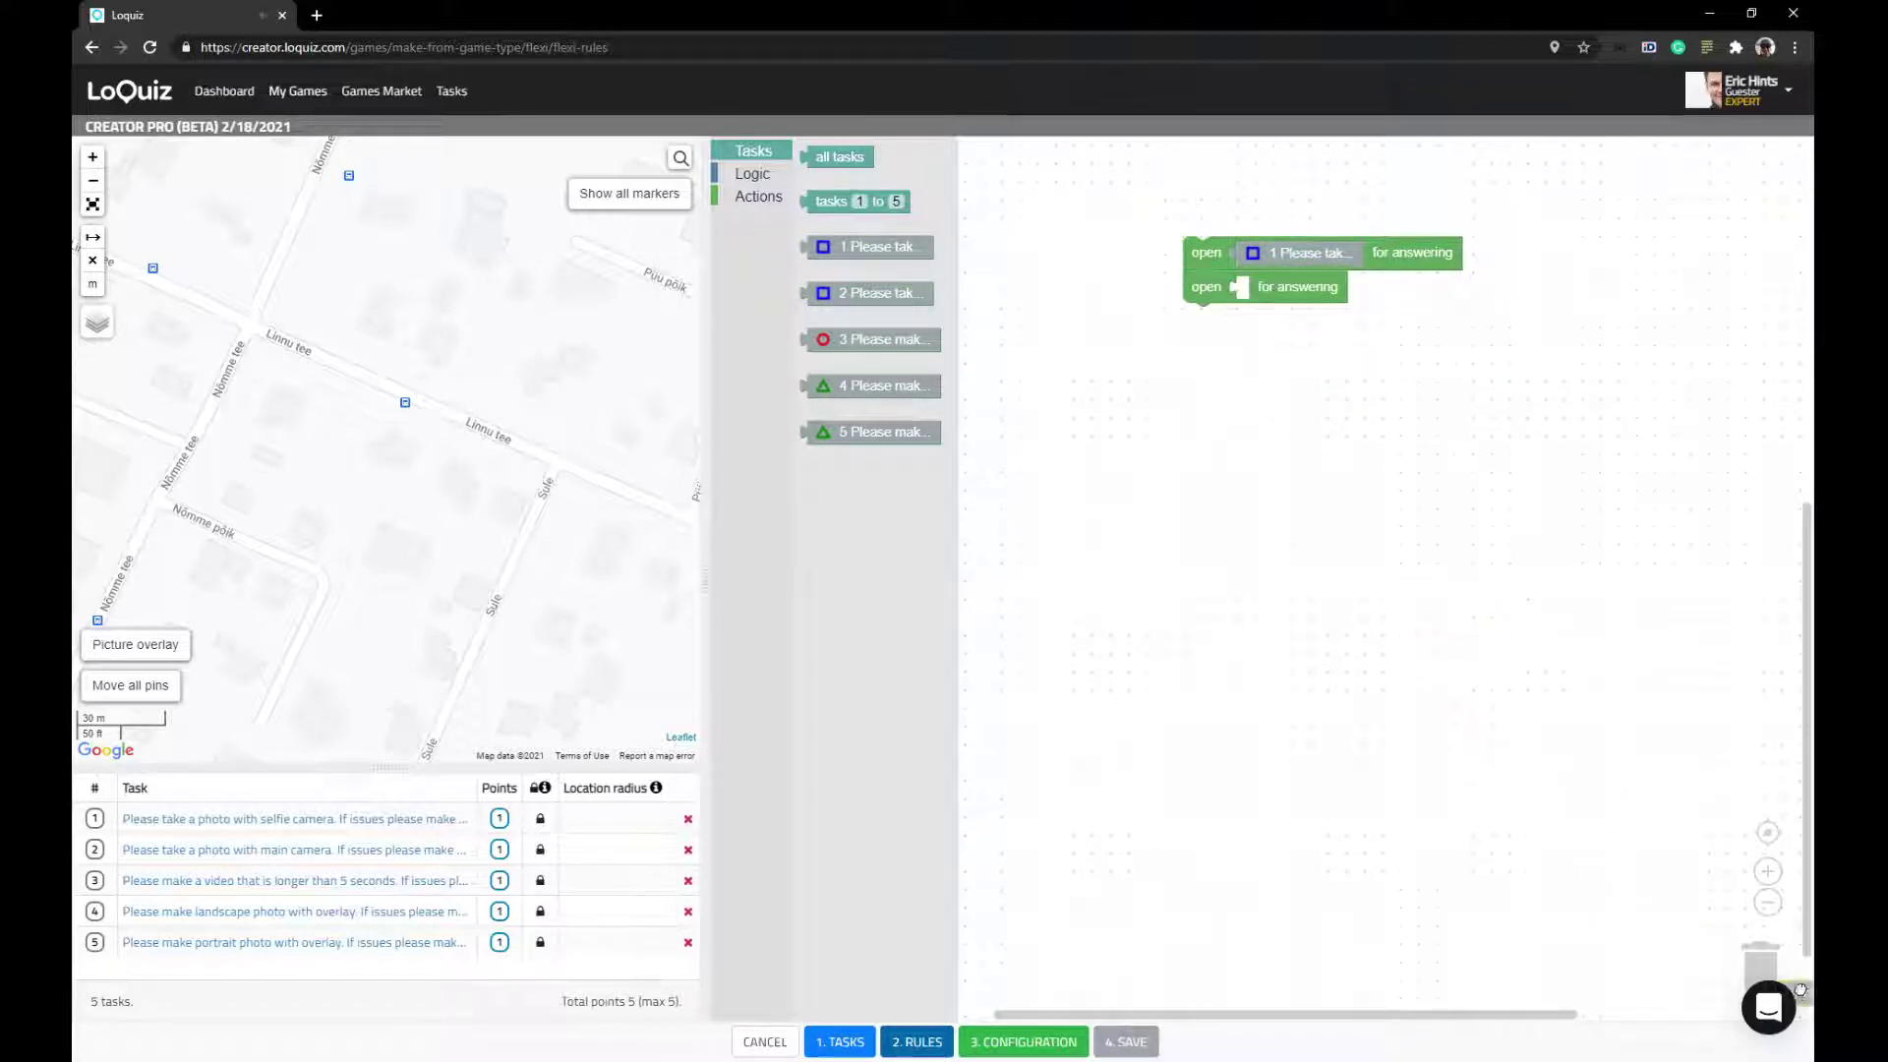
pyautogui.moveTo(883, 293); pyautogui.dragTo(1327, 291)
pyautogui.moveTo(1184, 290); pyautogui.dragTo(1051, 323)
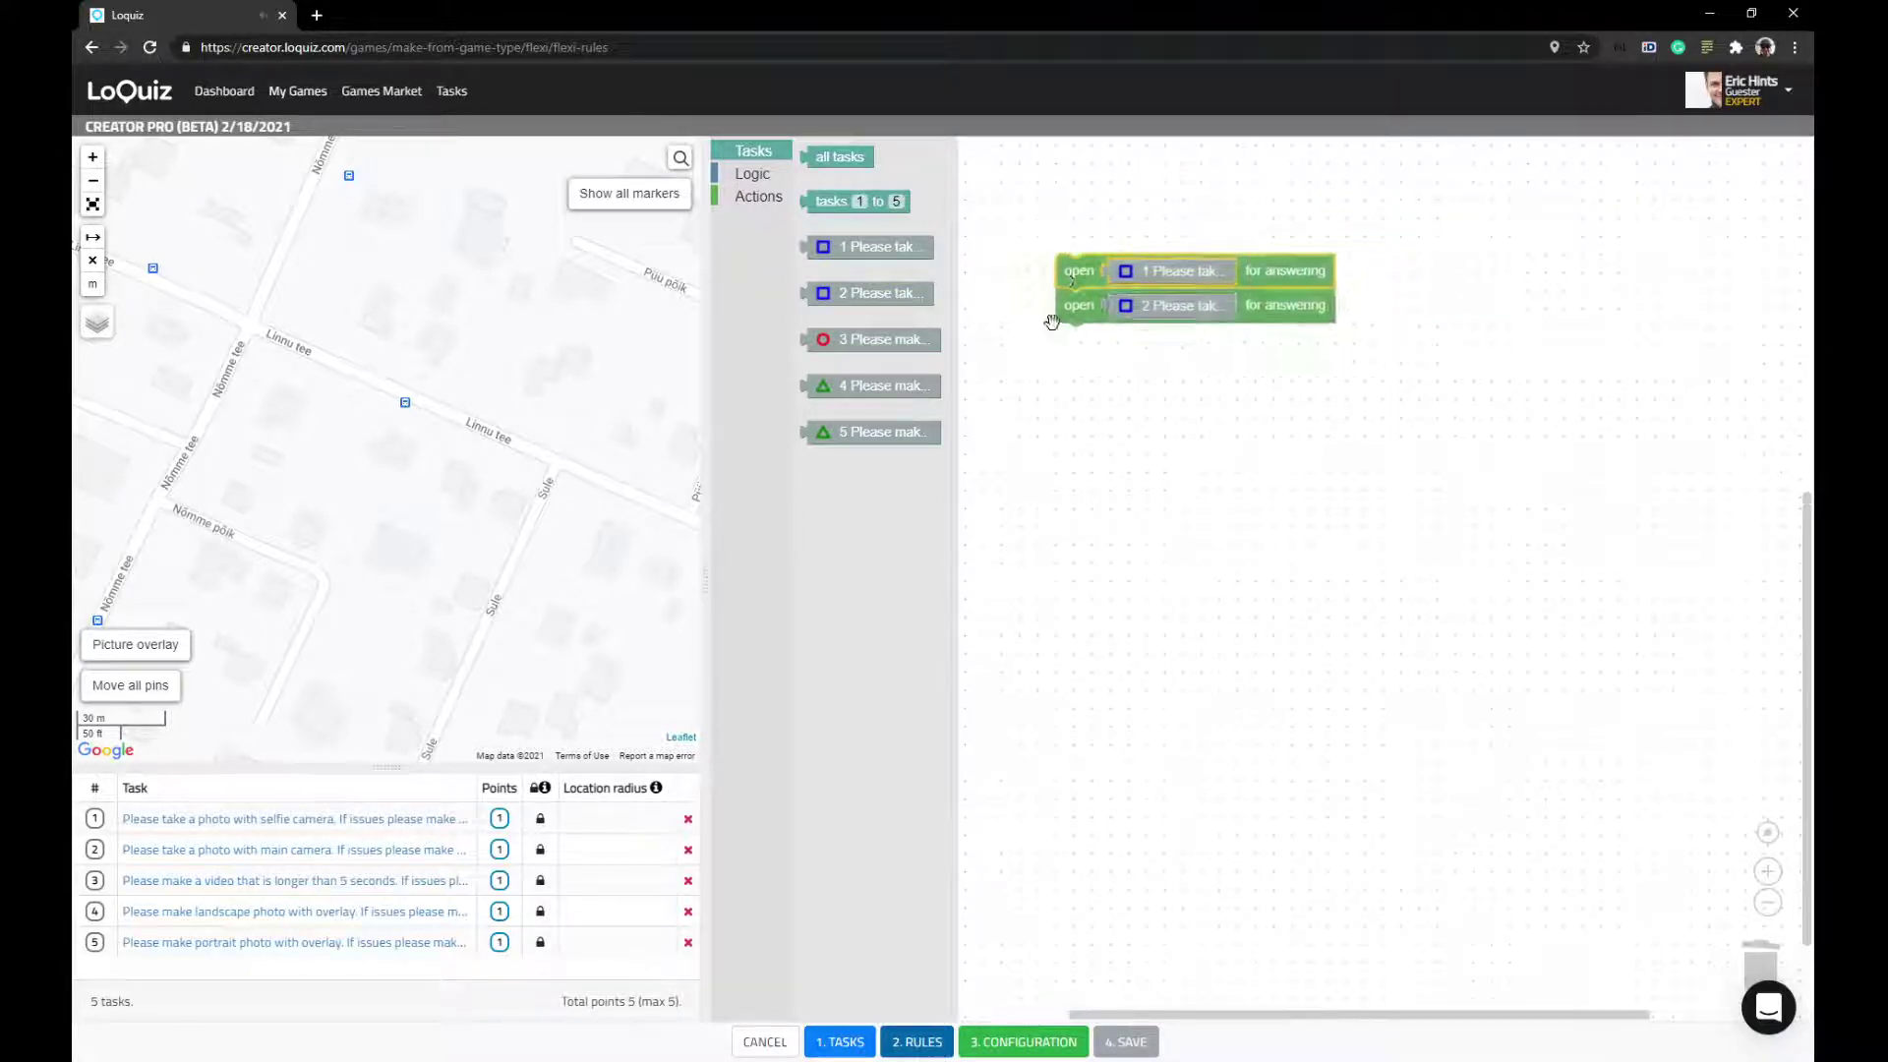
pyautogui.click(1172, 472)
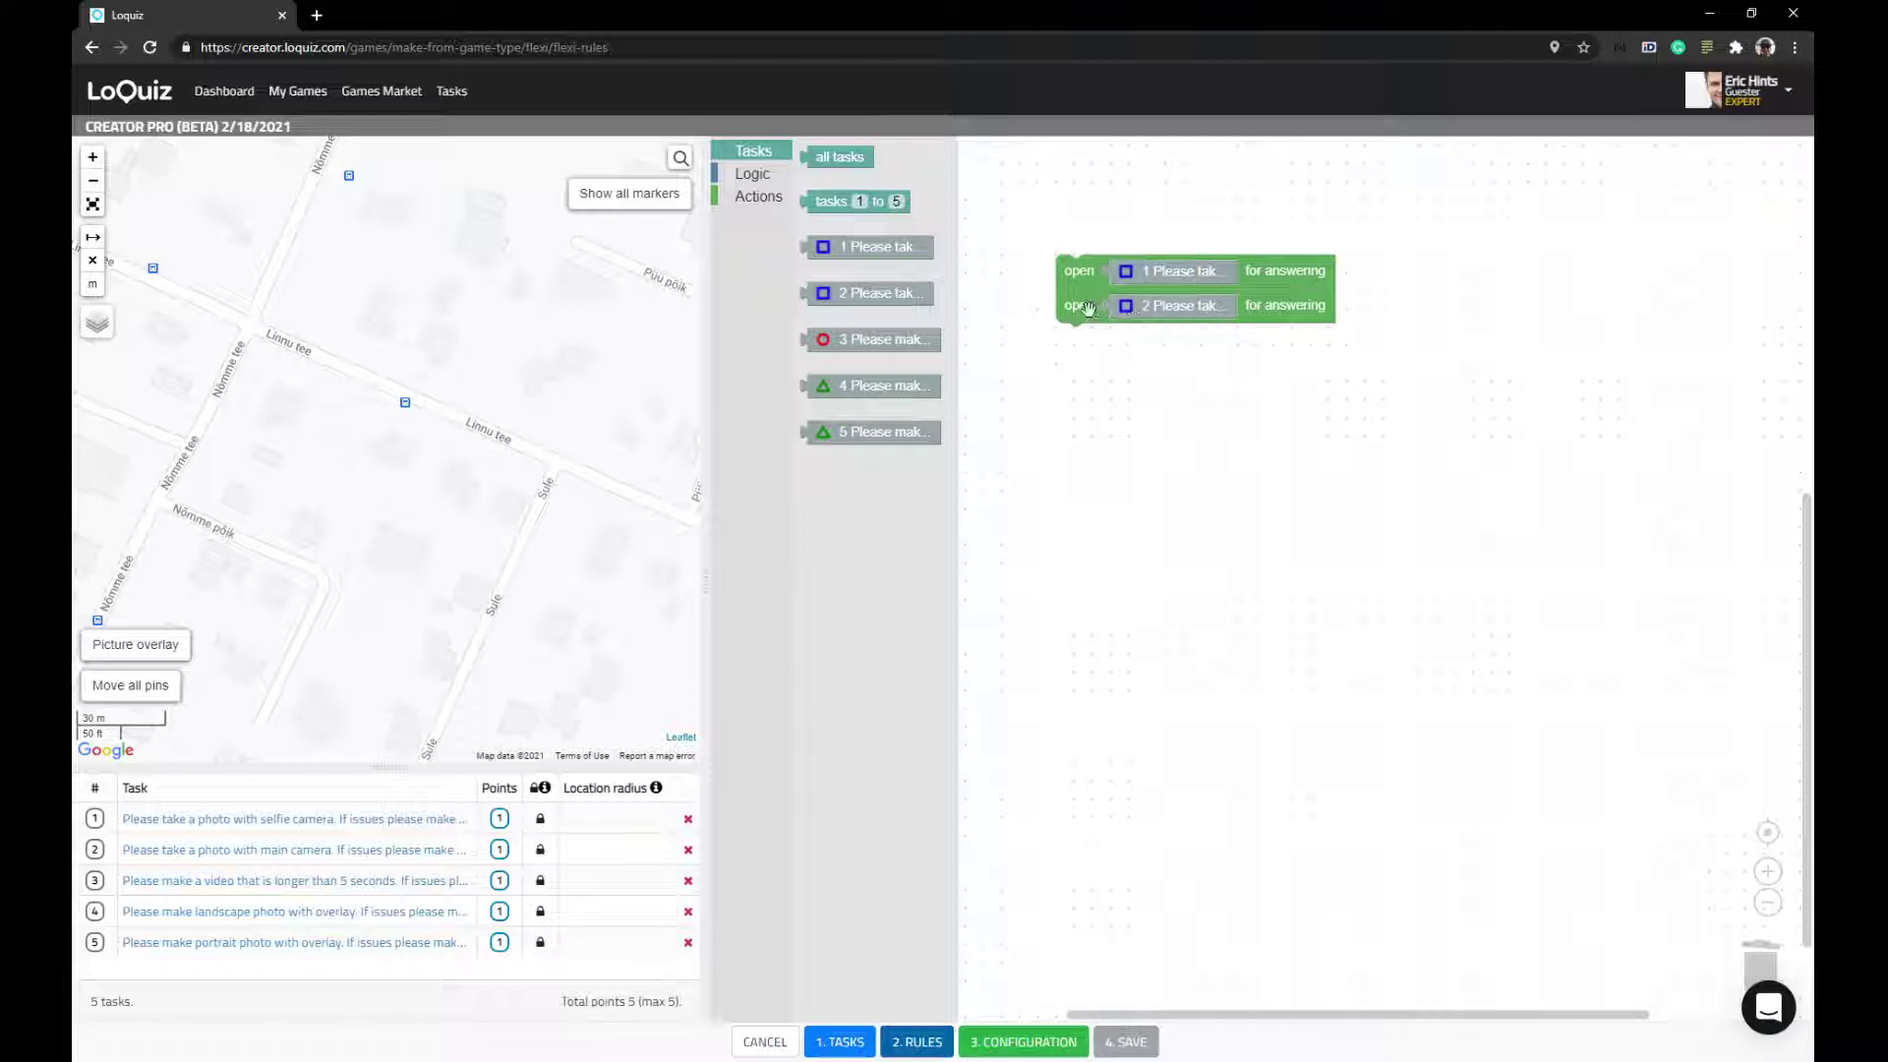
pyautogui.moveTo(1082, 308); pyautogui.dragTo(1081, 265)
pyautogui.scroll(2, 1071, 590)
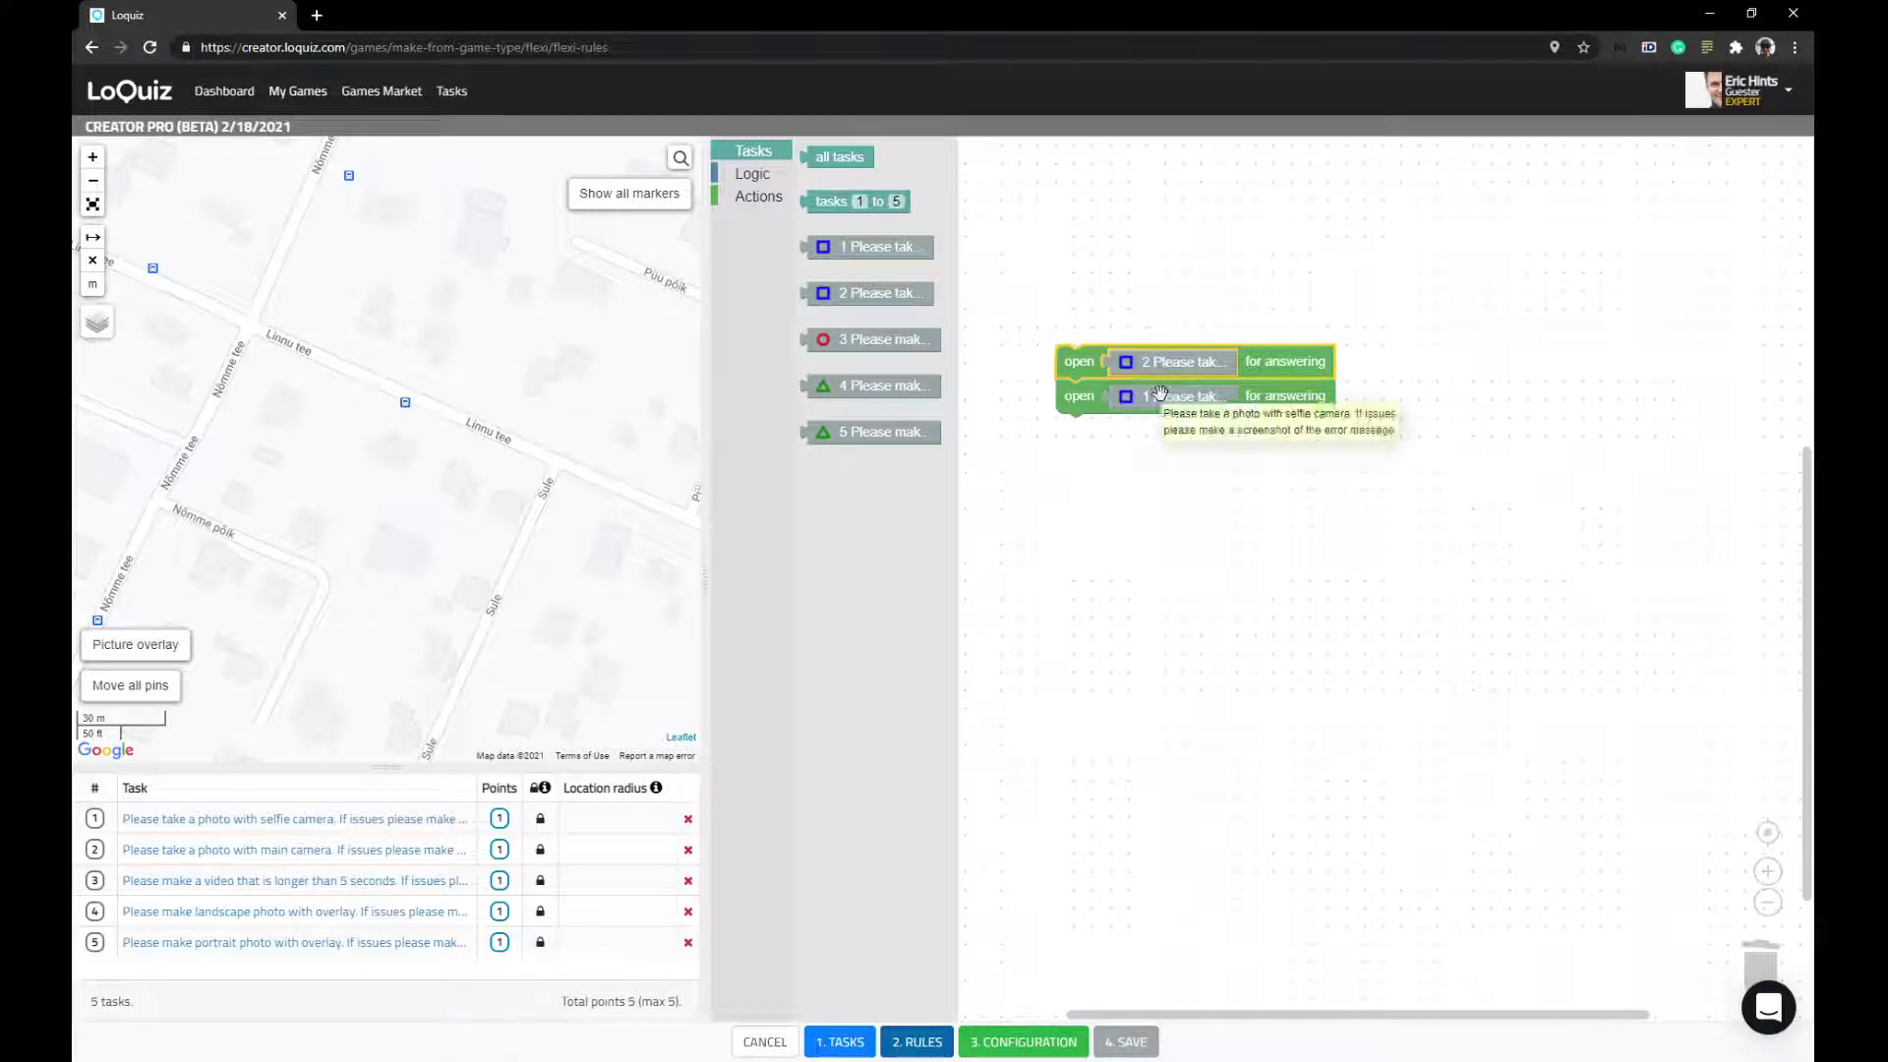
# - Place a when/then rule whose then part opens task 1 for answering
pyautogui.click(1092, 397)
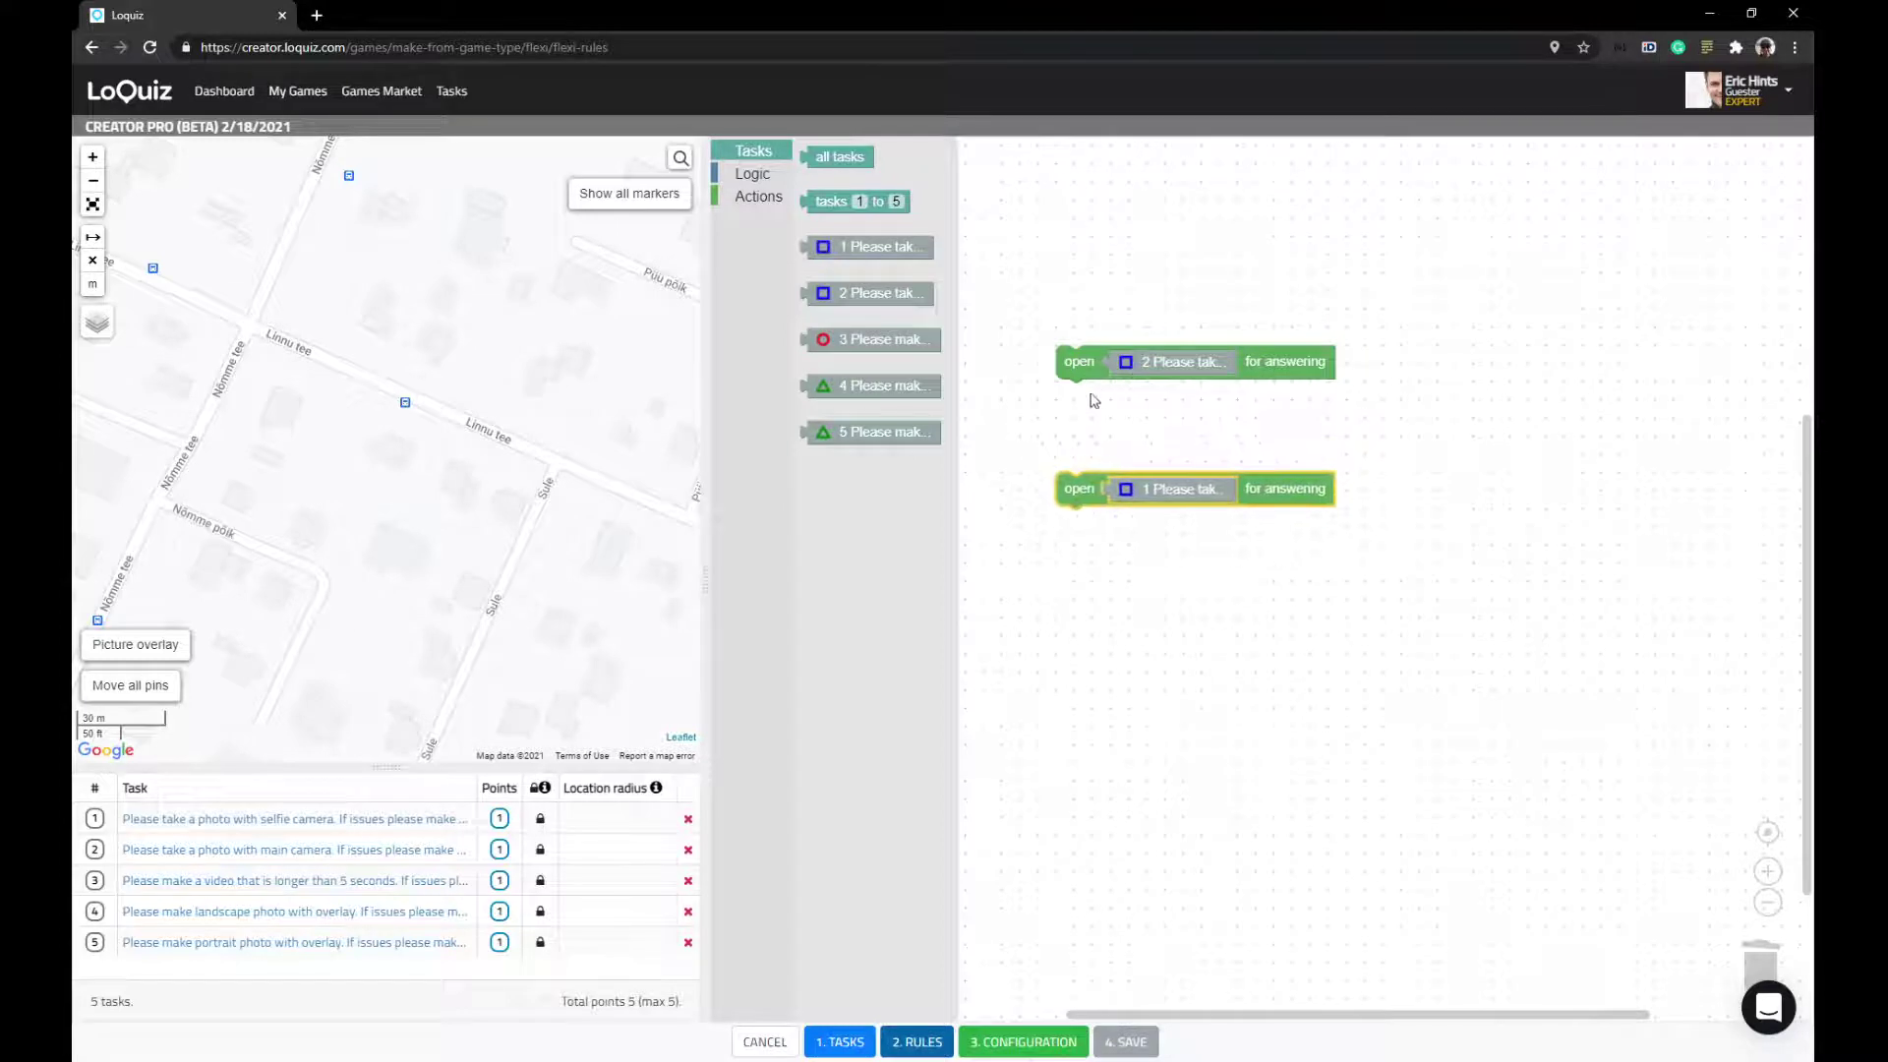
pyautogui.click(752, 173)
pyautogui.moveTo(840, 180); pyautogui.dragTo(1185, 580)
pyautogui.moveTo(1279, 488); pyautogui.dragTo(1421, 583)
# - Give the rule a 'task 2 finished' condition and attach it under the open-task-2 action
pyautogui.moveTo(880, 430); pyautogui.dragTo(1285, 565)
pyautogui.click(742, 157)
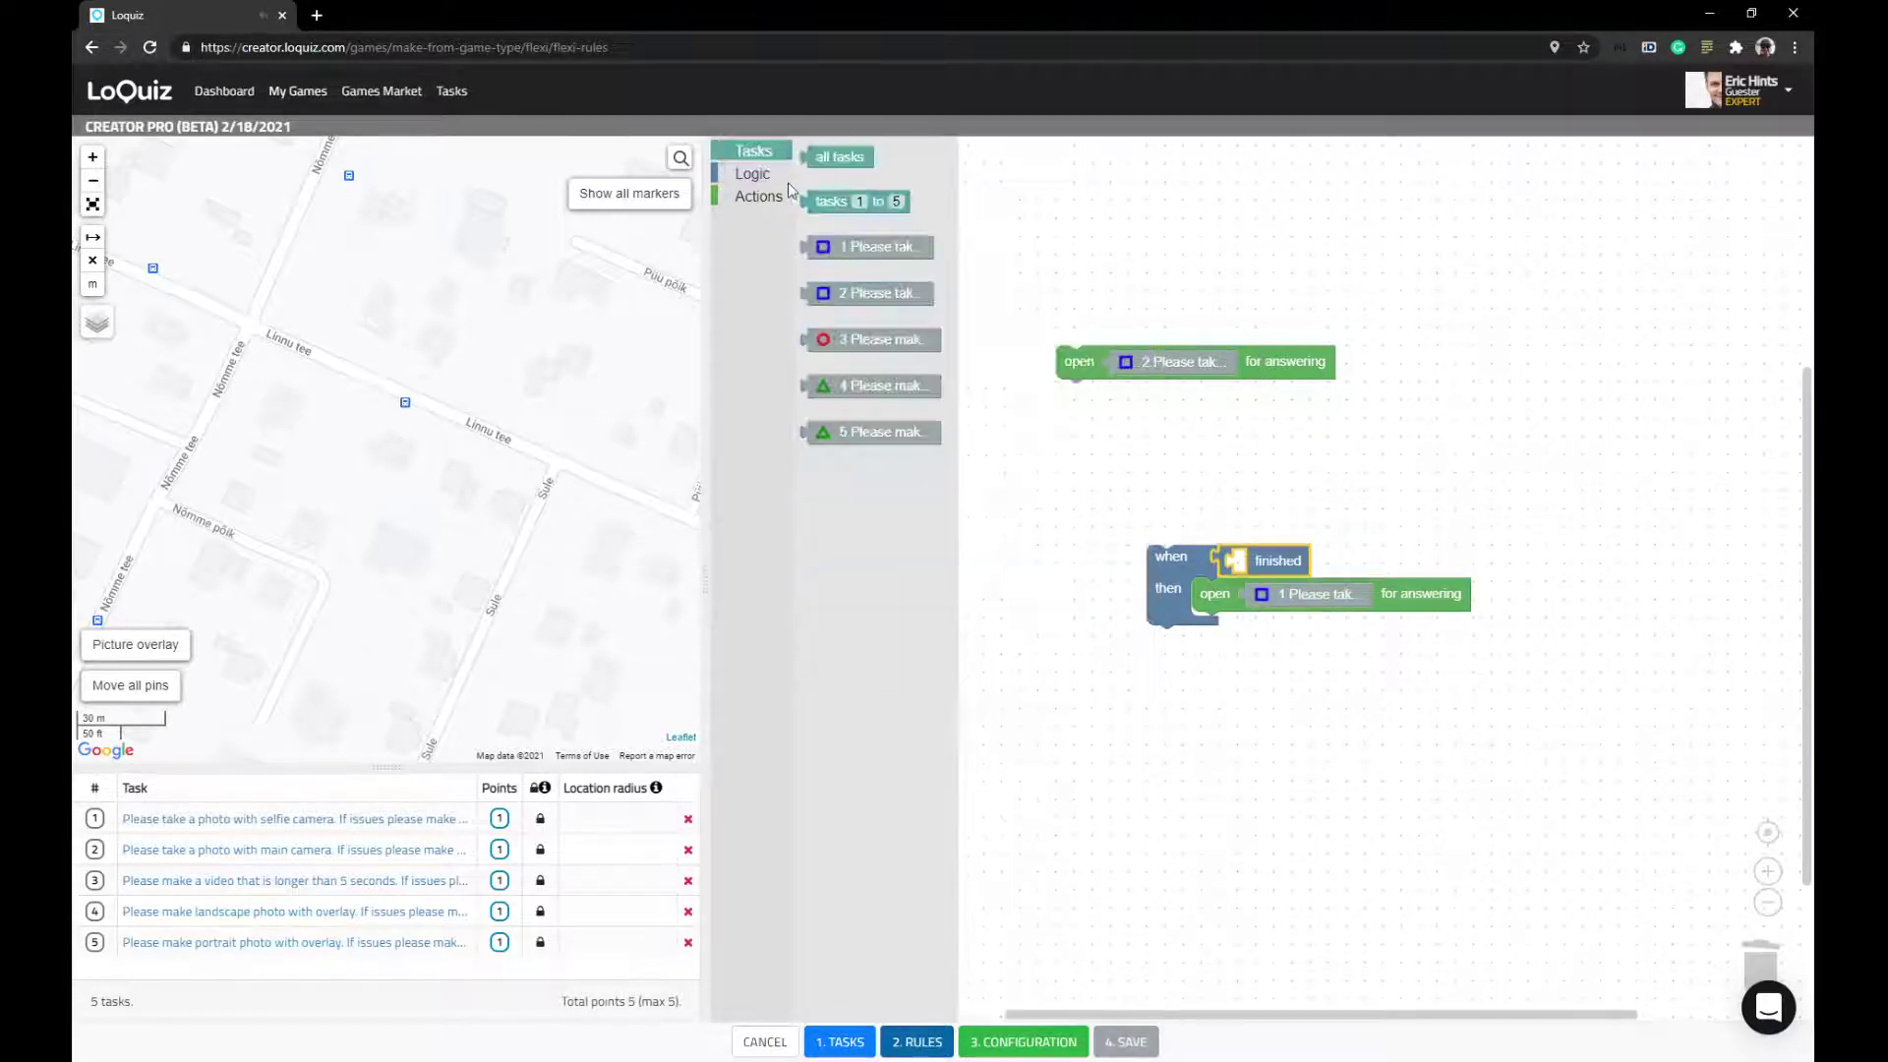
pyautogui.moveTo(866, 247); pyautogui.dragTo(1377, 559)
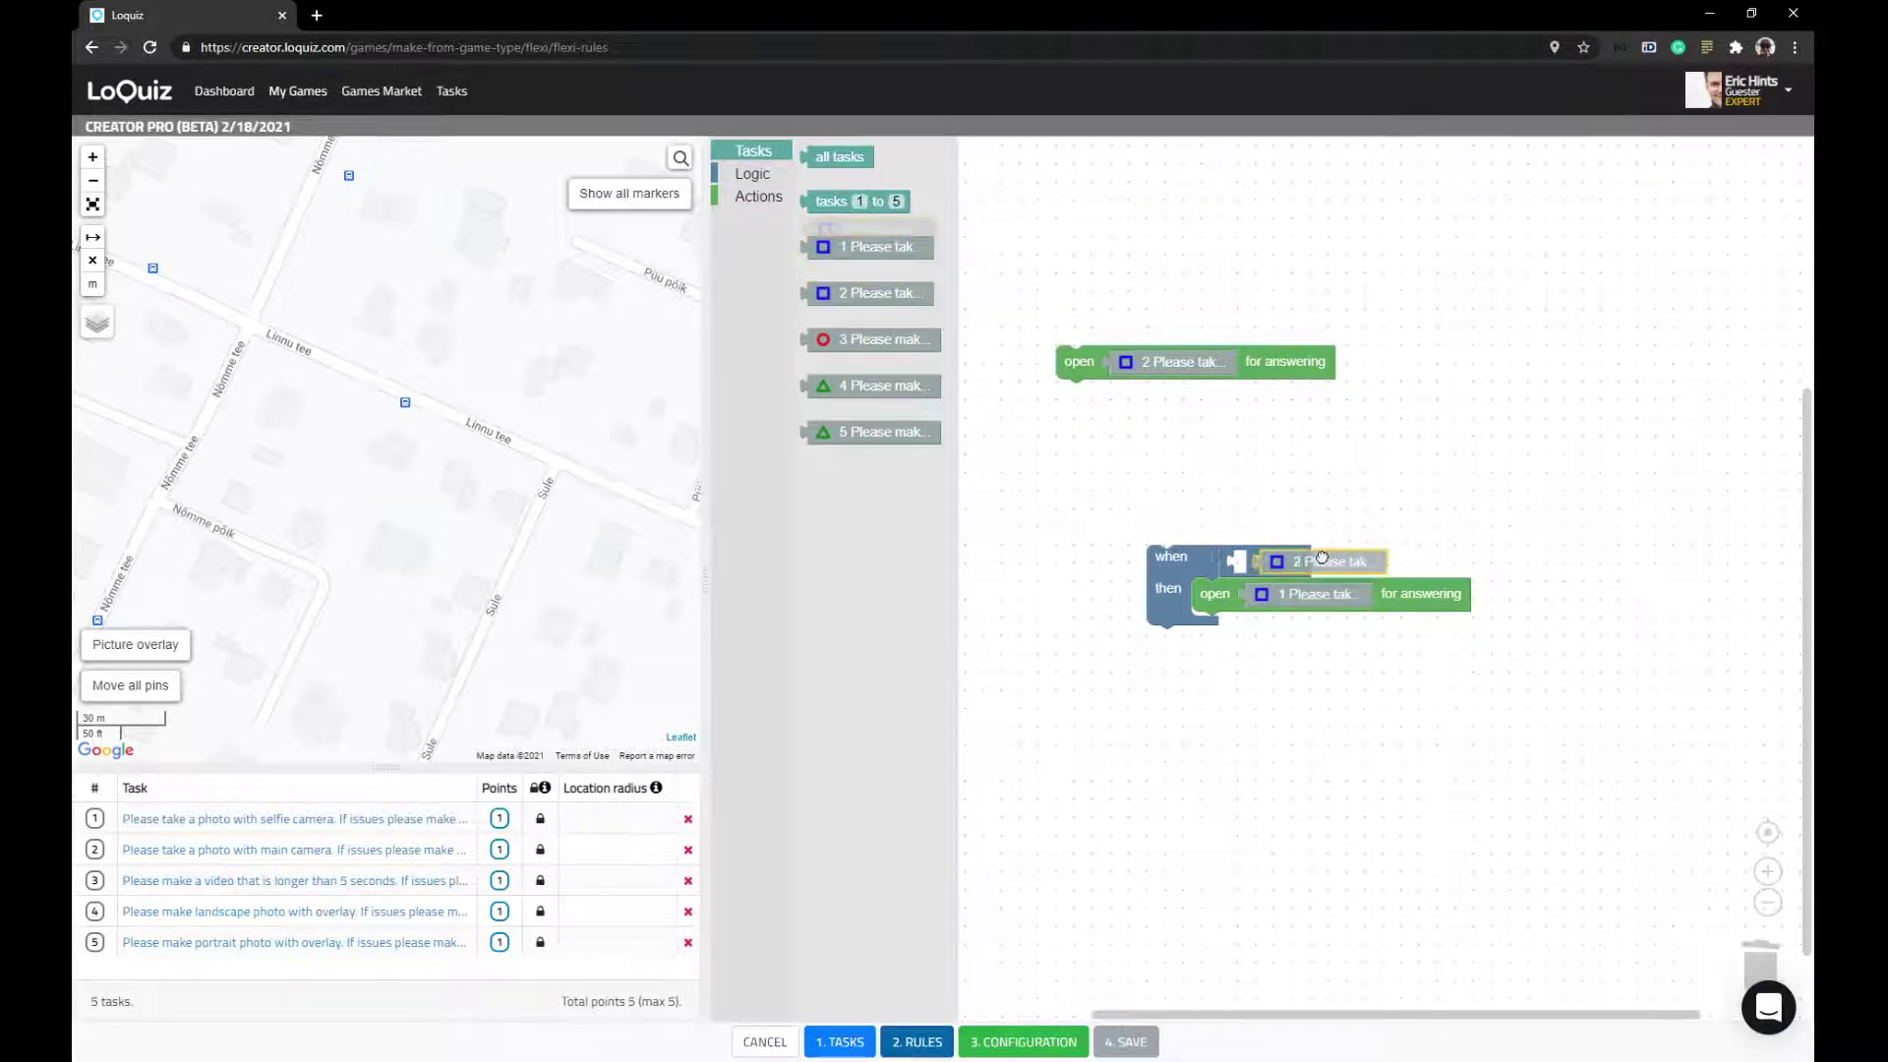
pyautogui.moveTo(1292, 499); pyautogui.dragTo(1407, 495)
pyautogui.moveTo(865, 247); pyautogui.dragTo(1760, 959)
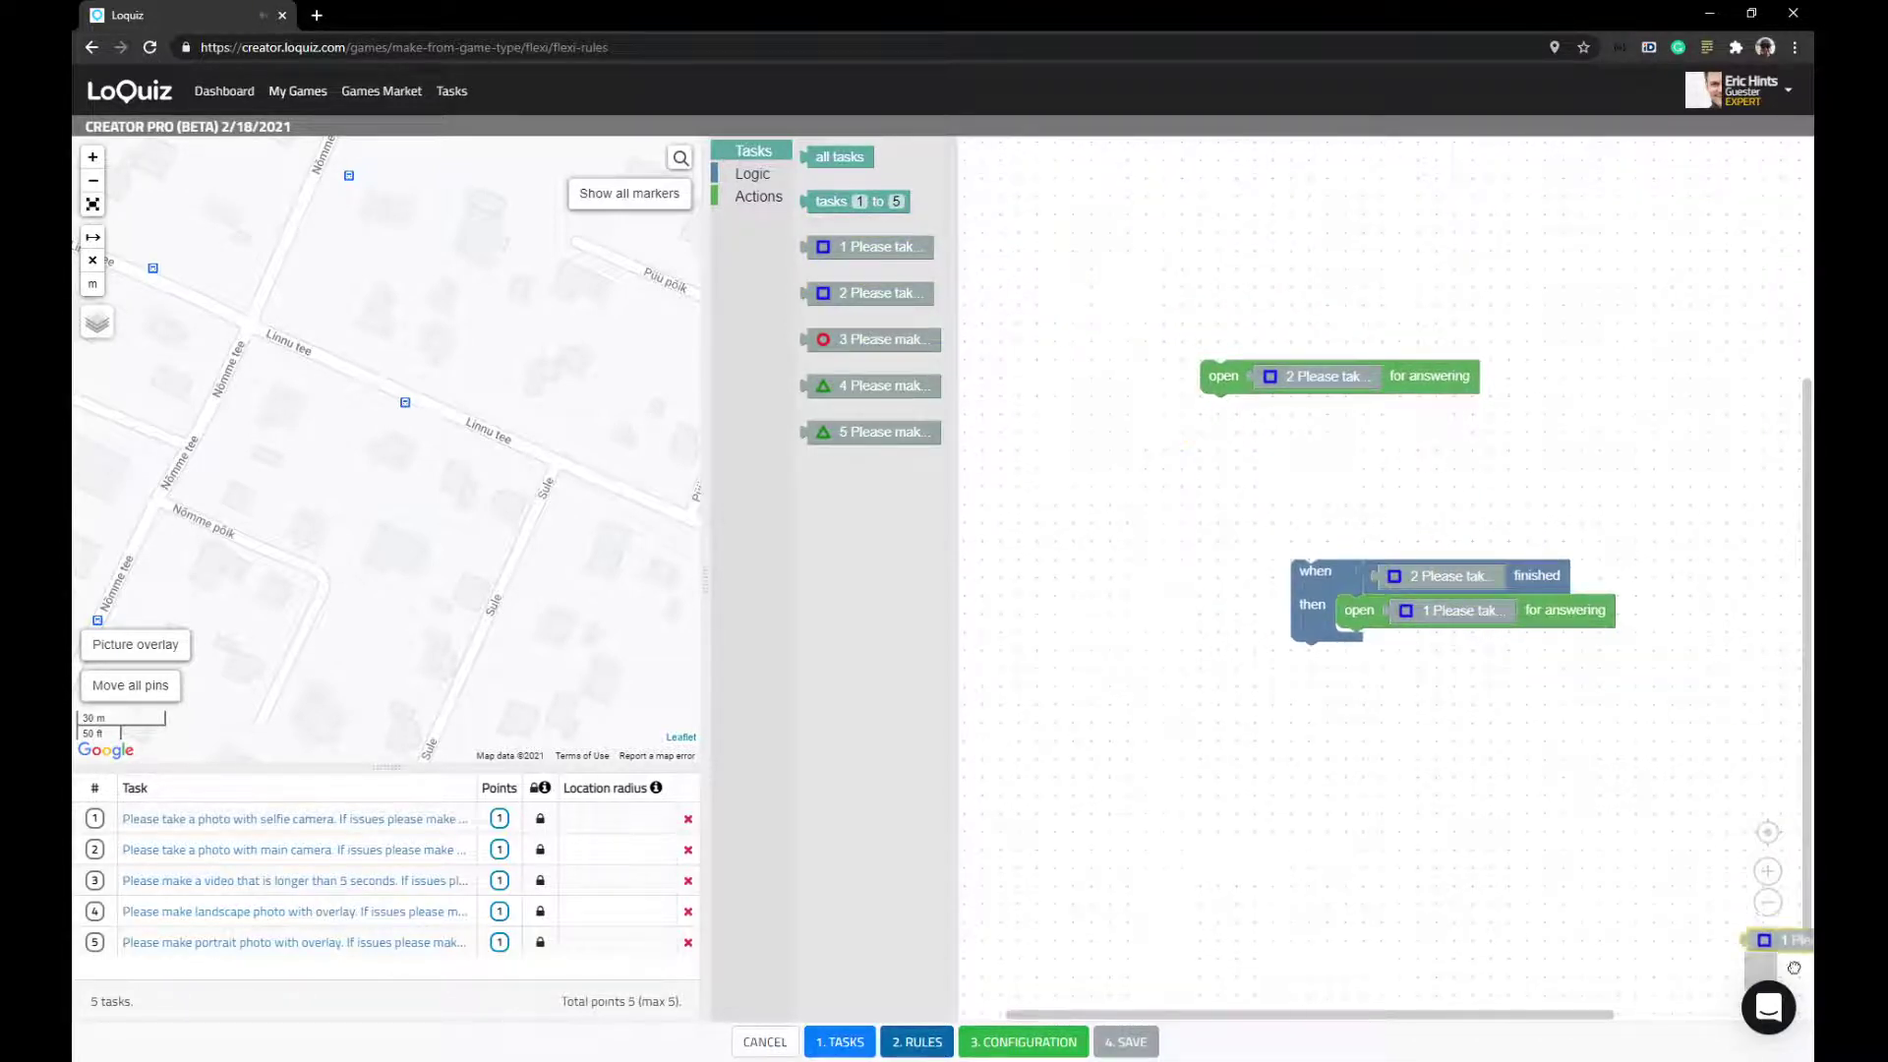
pyautogui.hscroll(2, 1348, 751)
pyautogui.moveTo(1273, 588); pyautogui.dragTo(1181, 421)
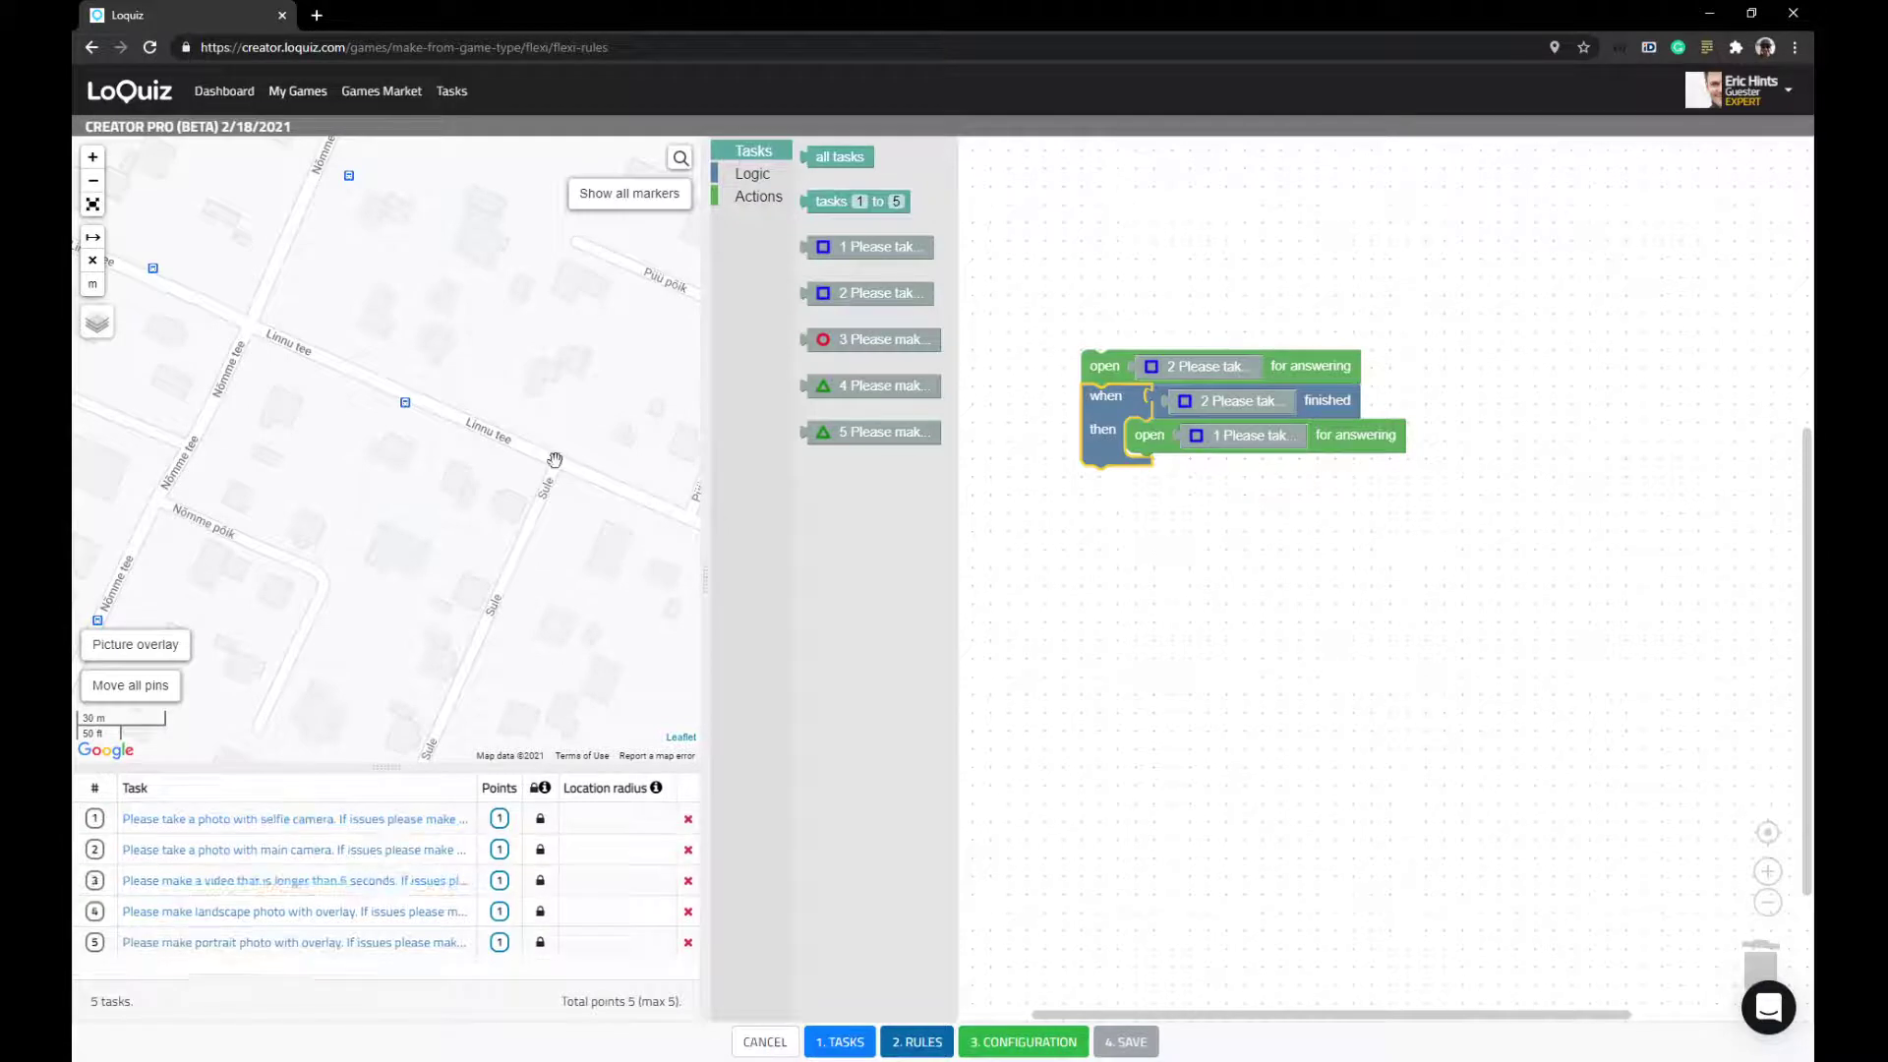
# - Add an 'open task 3 for answering' action to the rule's then part beside task 1
pyautogui.click(757, 196)
pyautogui.moveTo(864, 339); pyautogui.dragTo(1191, 479)
pyautogui.click(755, 149)
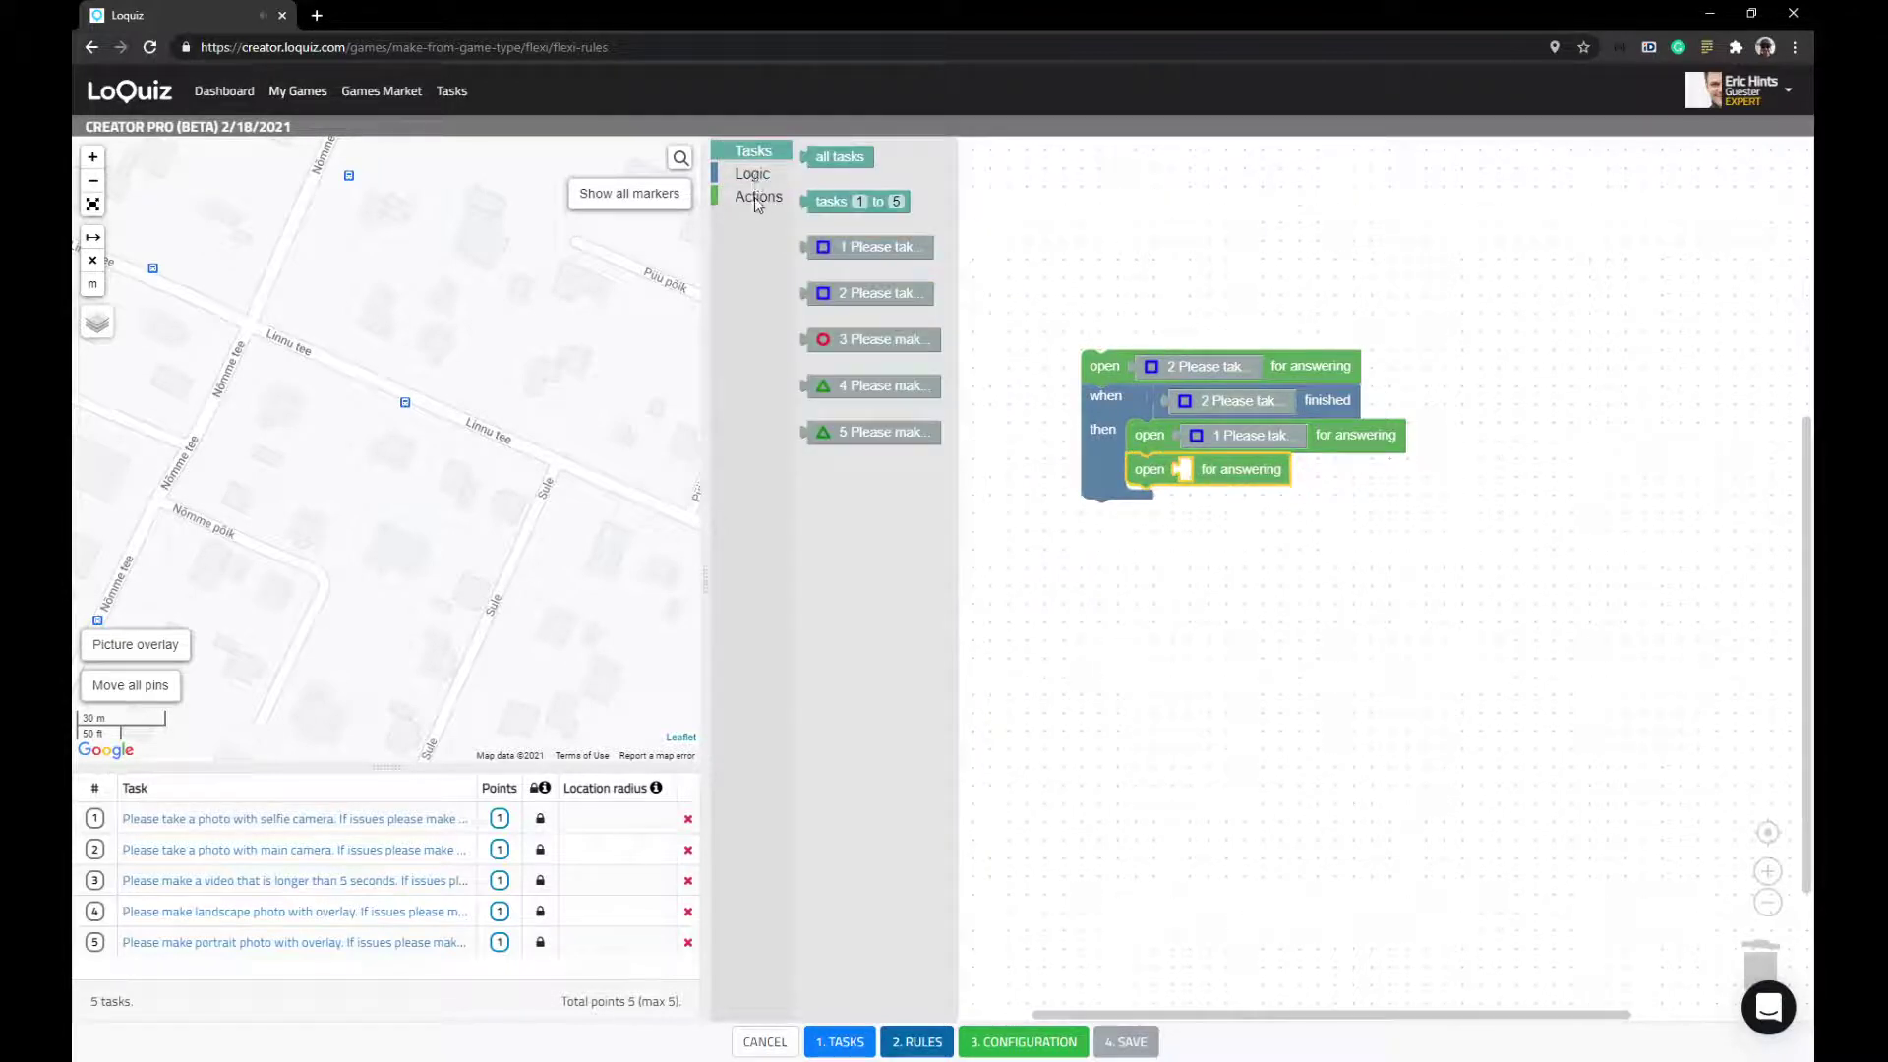
pyautogui.click(755, 198)
pyautogui.click(753, 150)
pyautogui.moveTo(847, 339); pyautogui.dragTo(1192, 476)
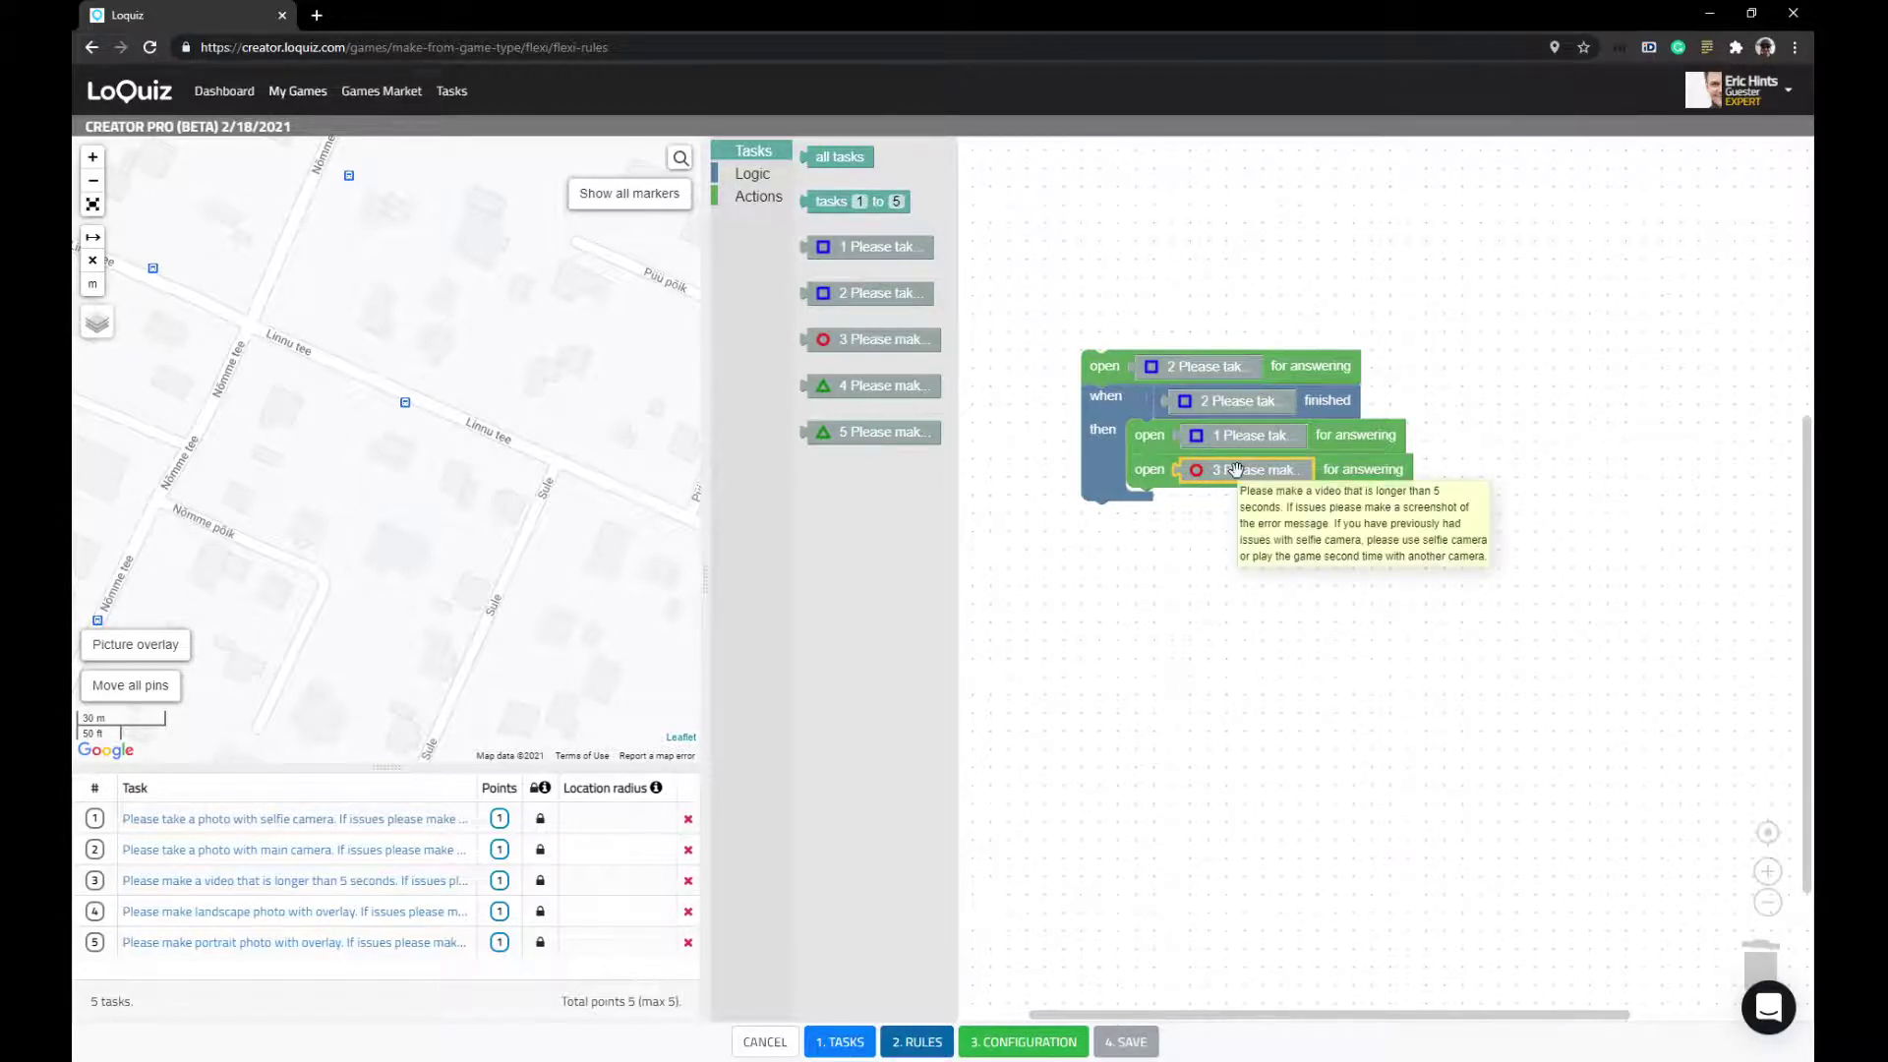
pyautogui.moveTo(1124, 370); pyautogui.dragTo(1199, 250)
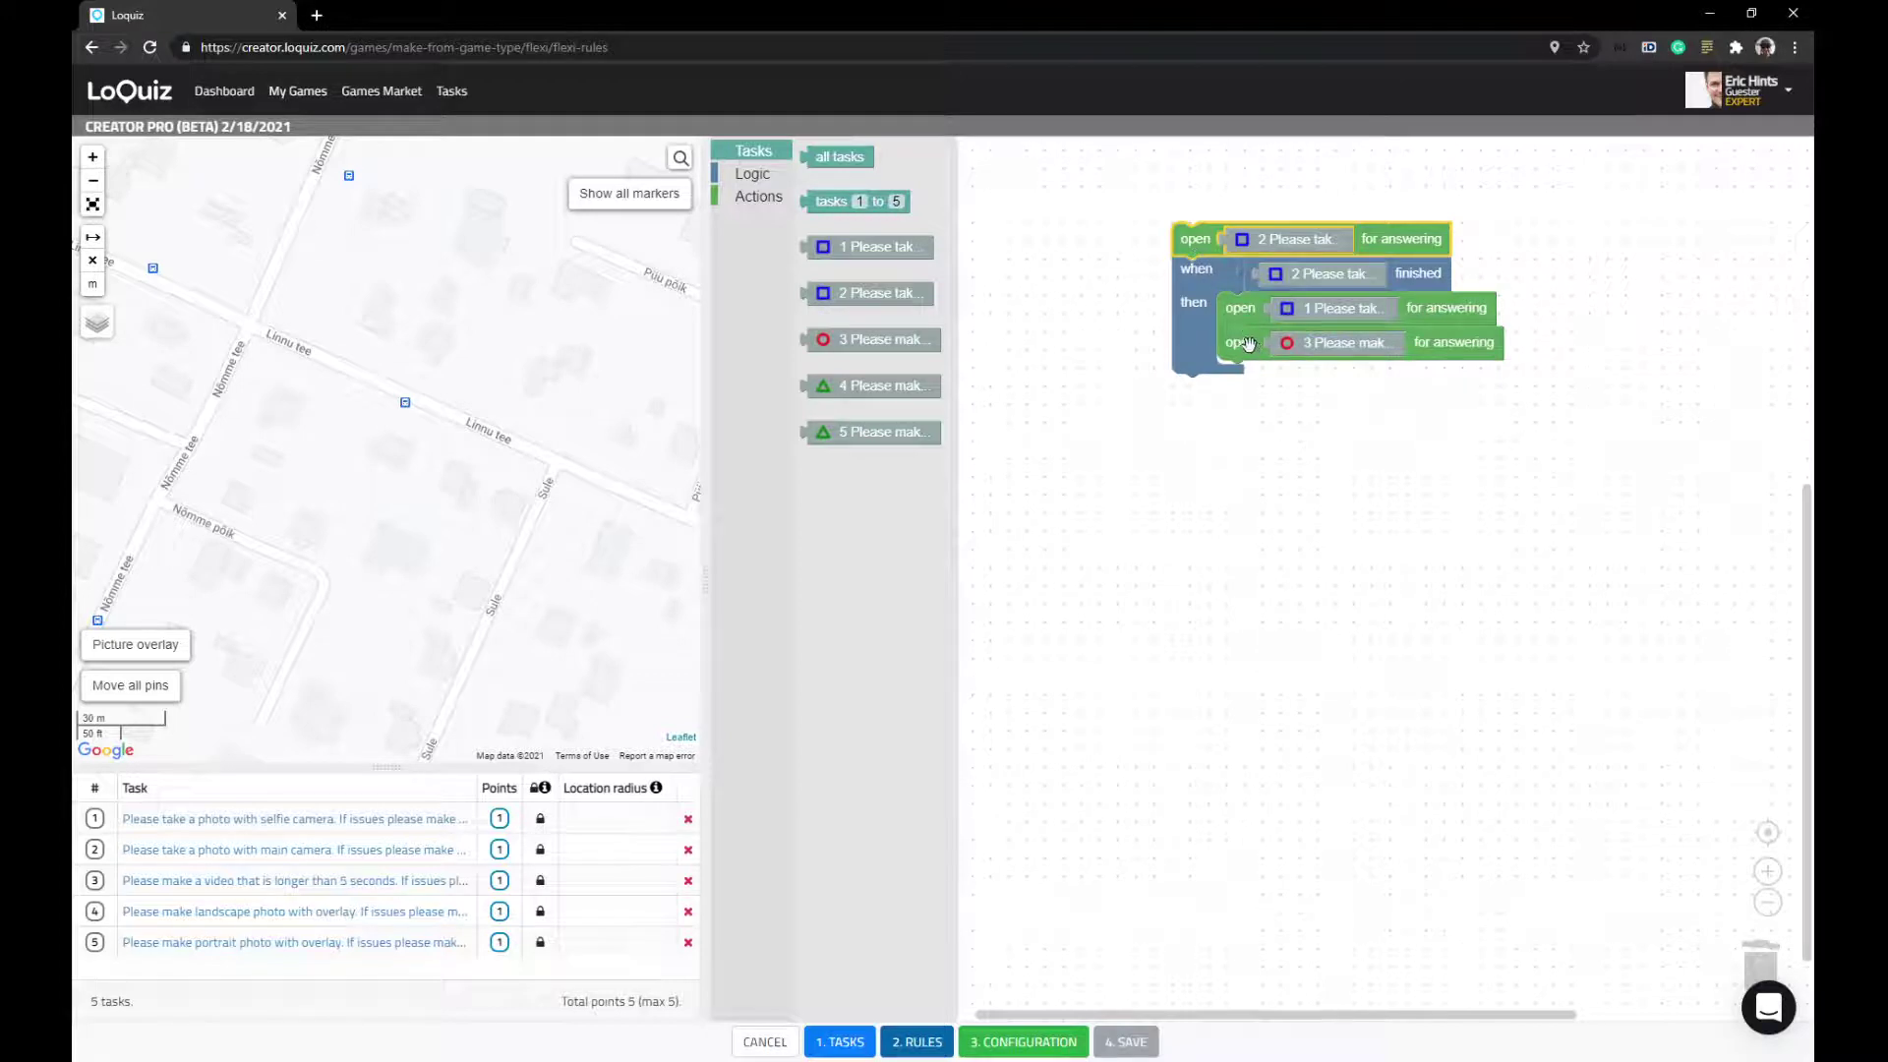
# - Rework the rule so task 1 finished opens task 2, detached from the open-task-2 action
pyautogui.moveTo(1248, 344); pyautogui.dragTo(1167, 602)
pyautogui.moveTo(1288, 273); pyautogui.dragTo(1296, 415)
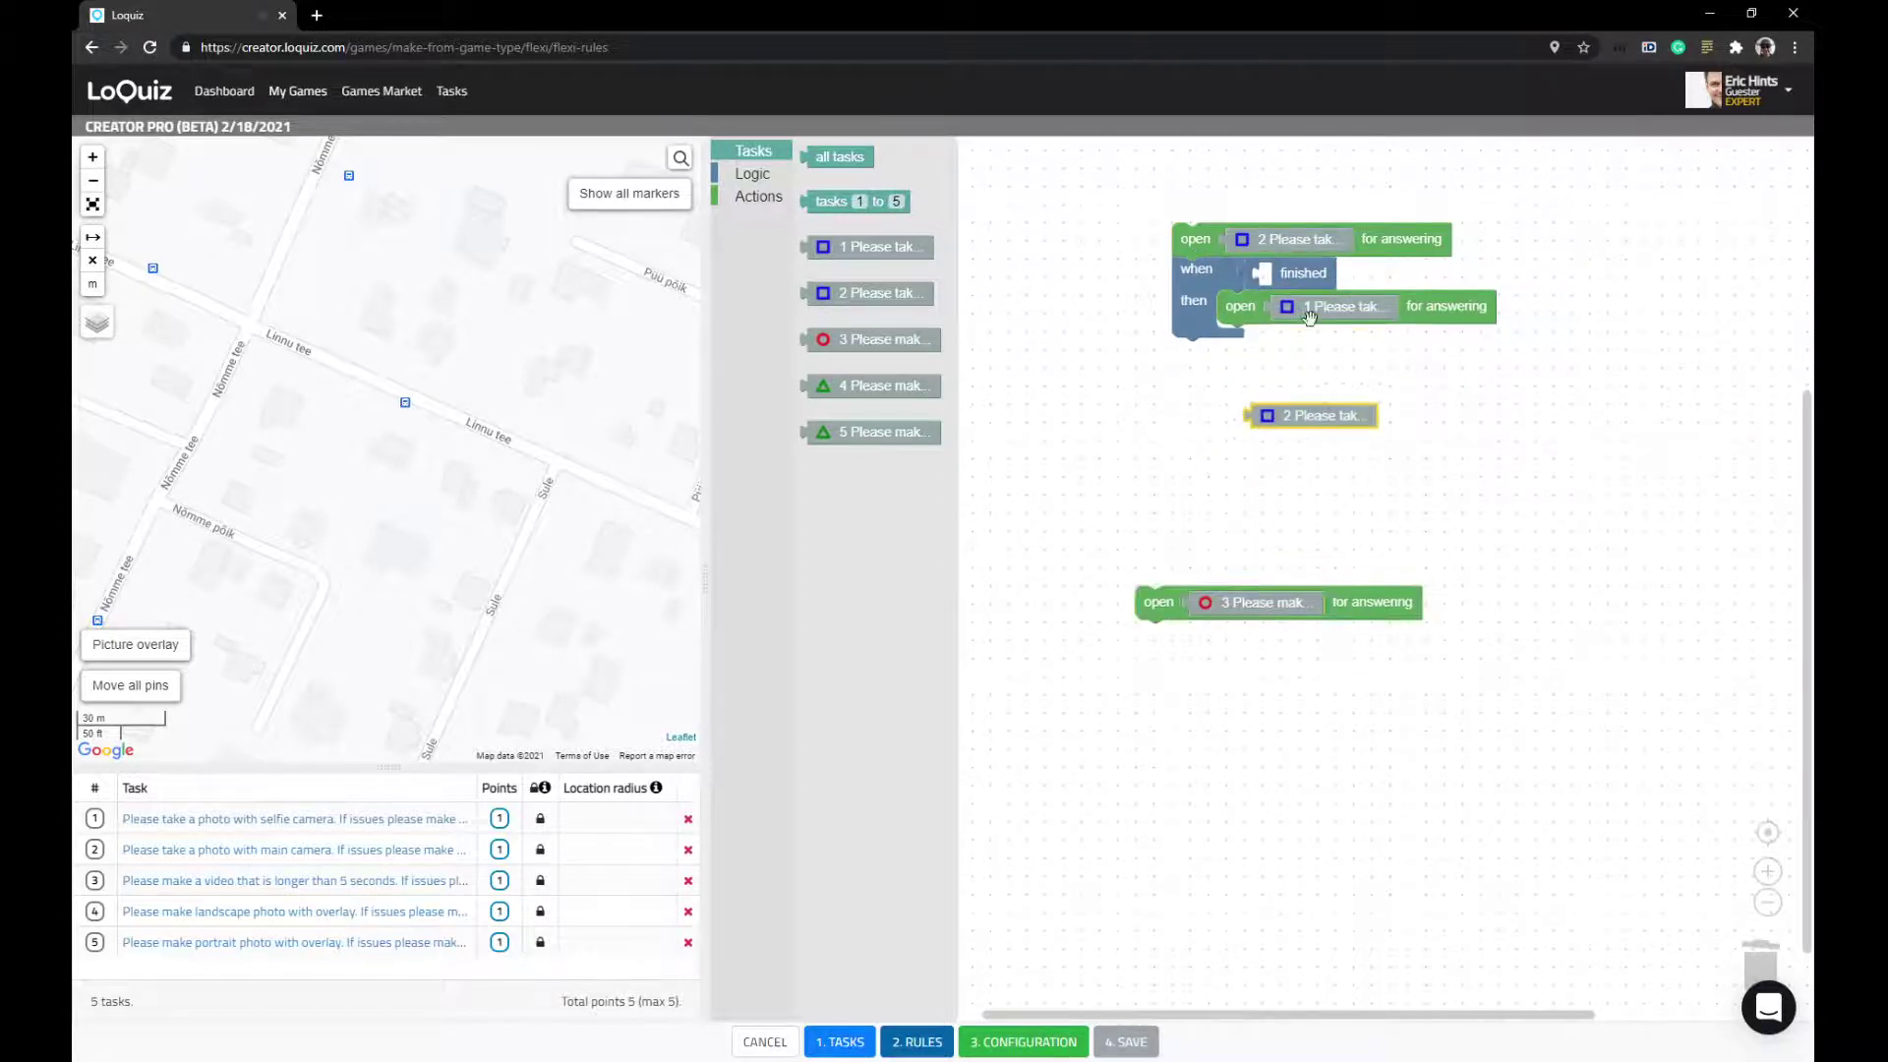
pyautogui.moveTo(1308, 315); pyautogui.dragTo(1298, 274)
pyautogui.moveTo(1298, 415); pyautogui.dragTo(1312, 306)
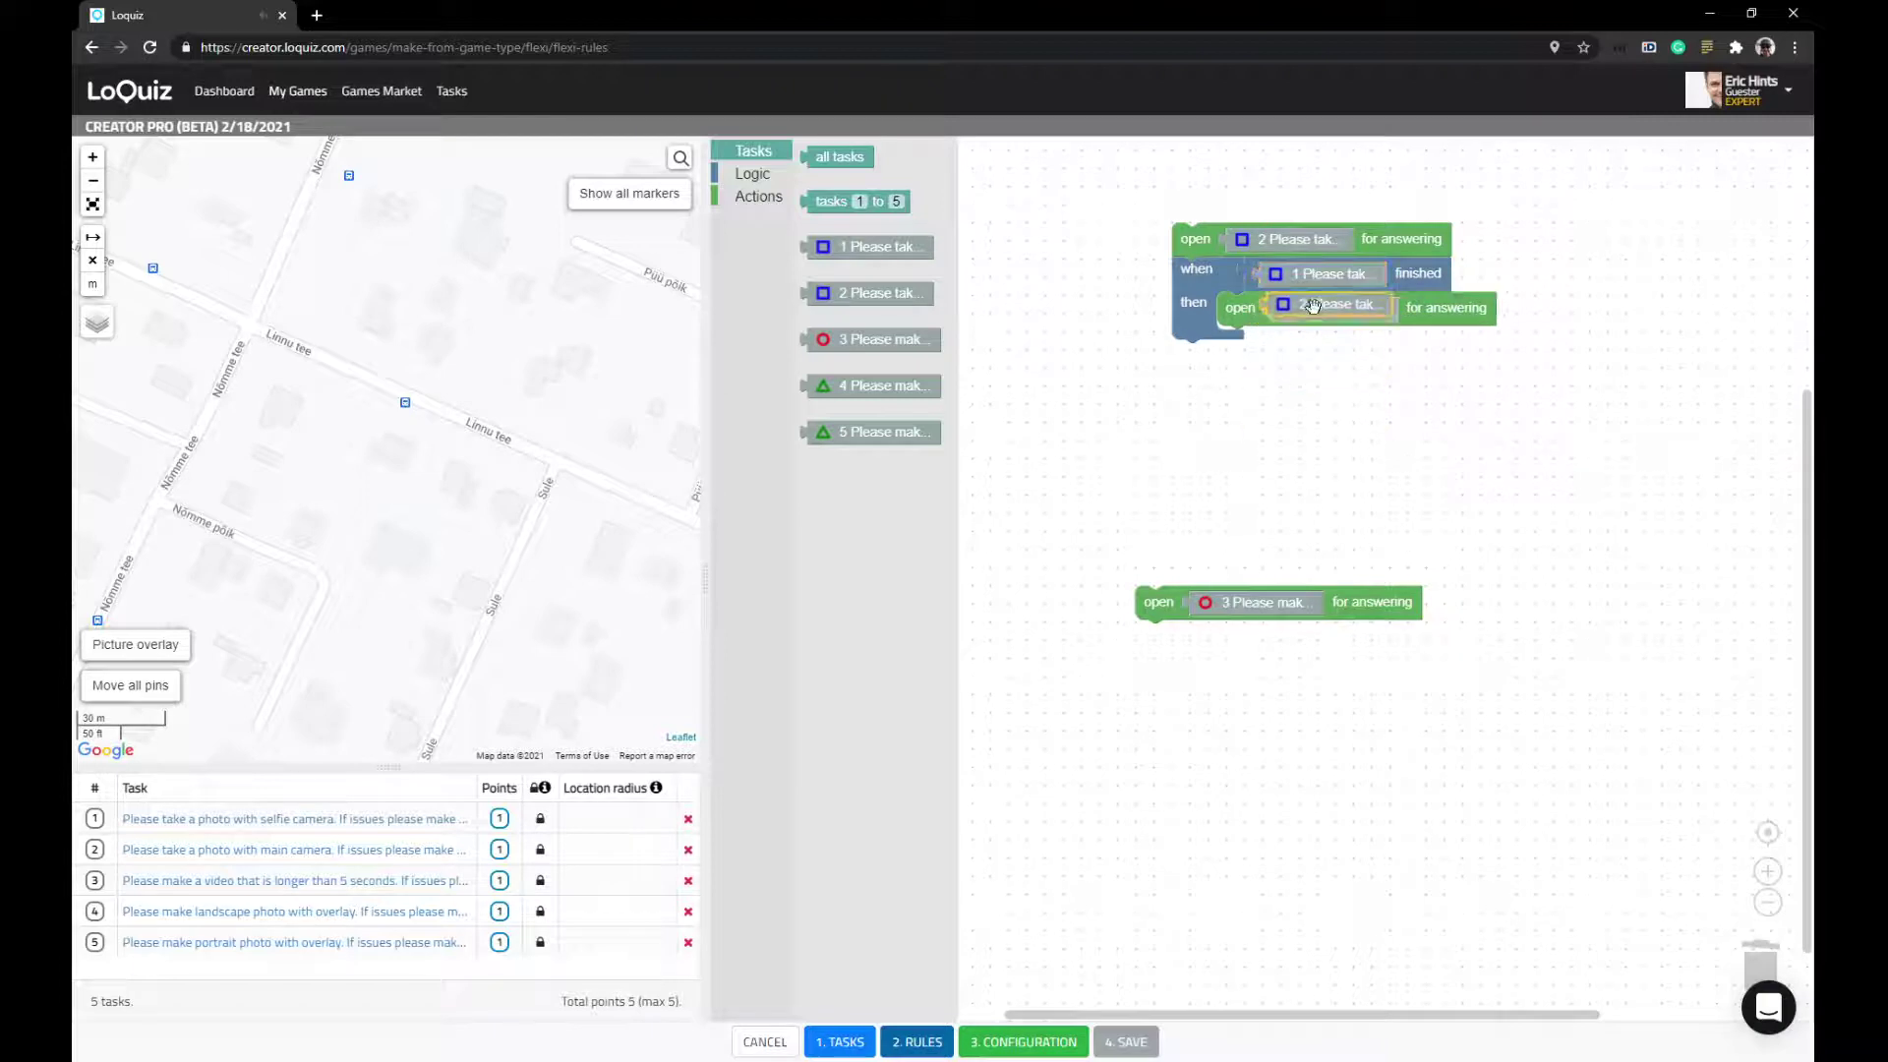
pyautogui.click(1198, 283)
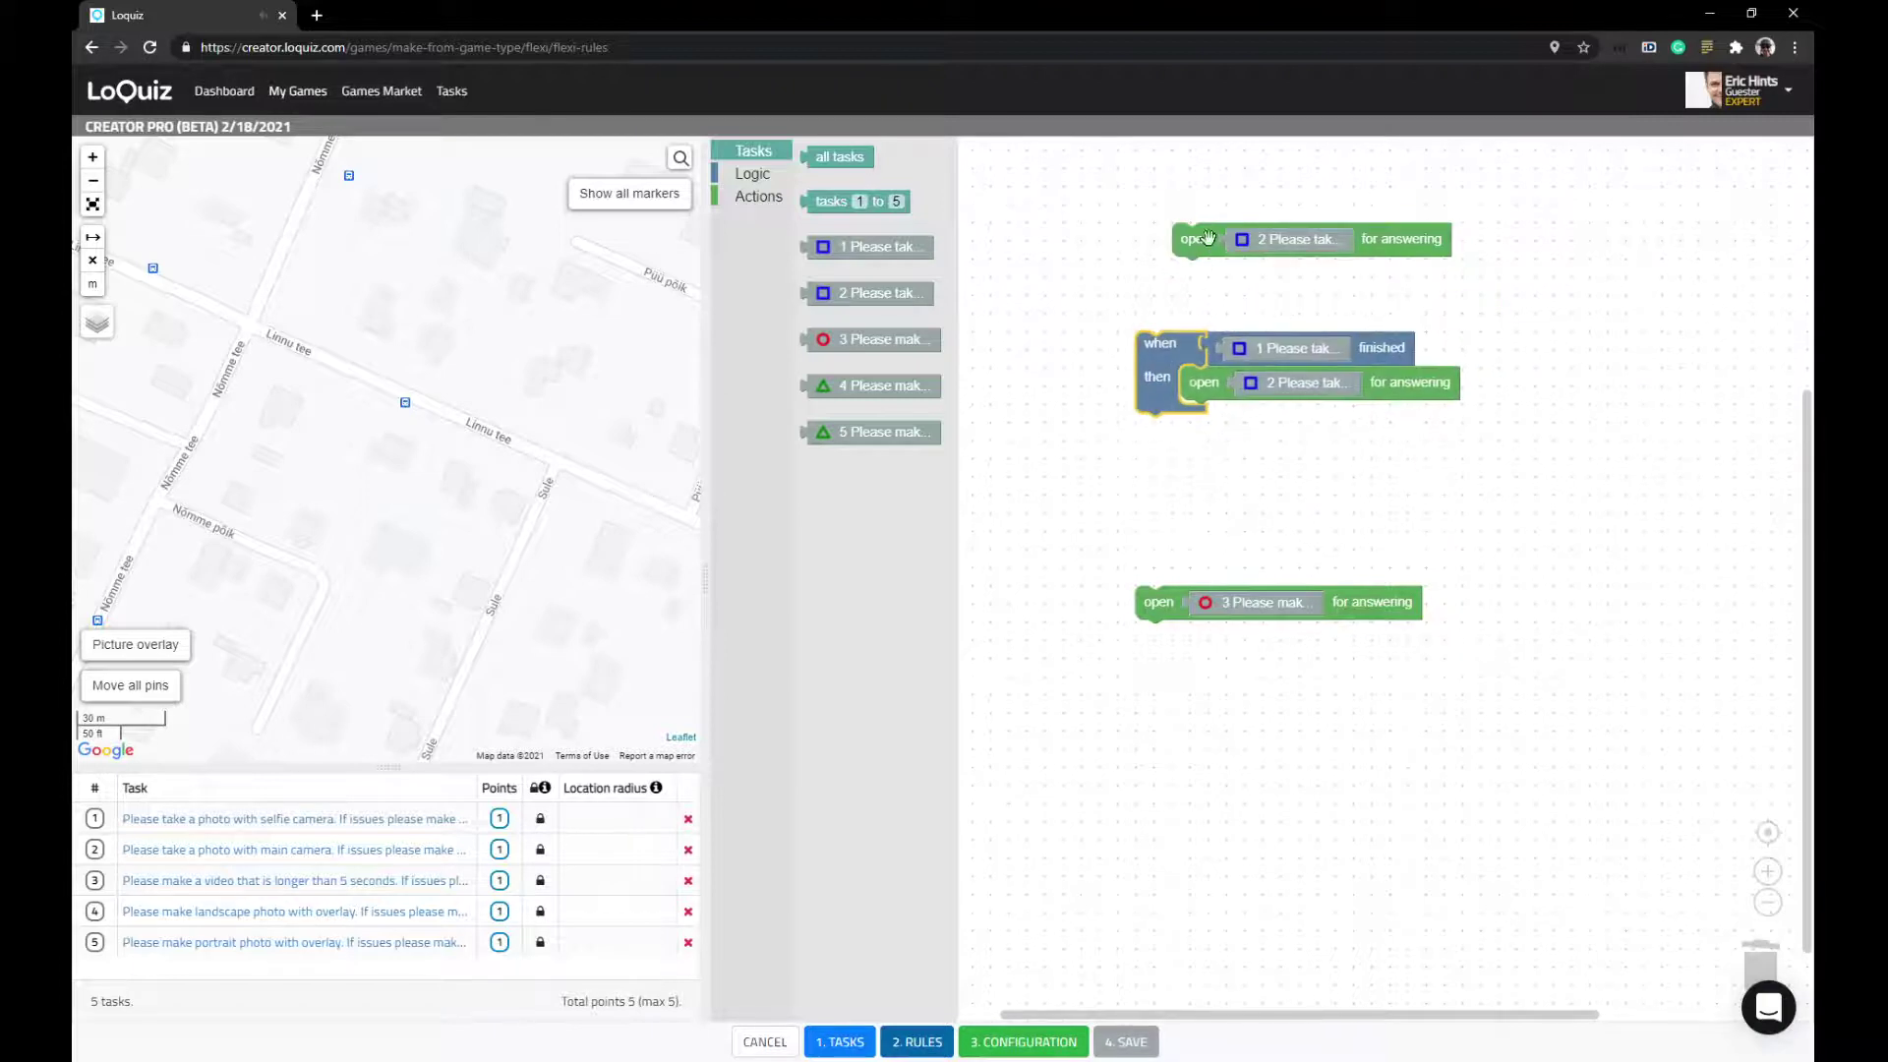
pyautogui.moveTo(1208, 238); pyautogui.dragTo(1227, 784)
# - Duplicate the rule twice and stack the three rules together
pyautogui.rightClick(1173, 368)
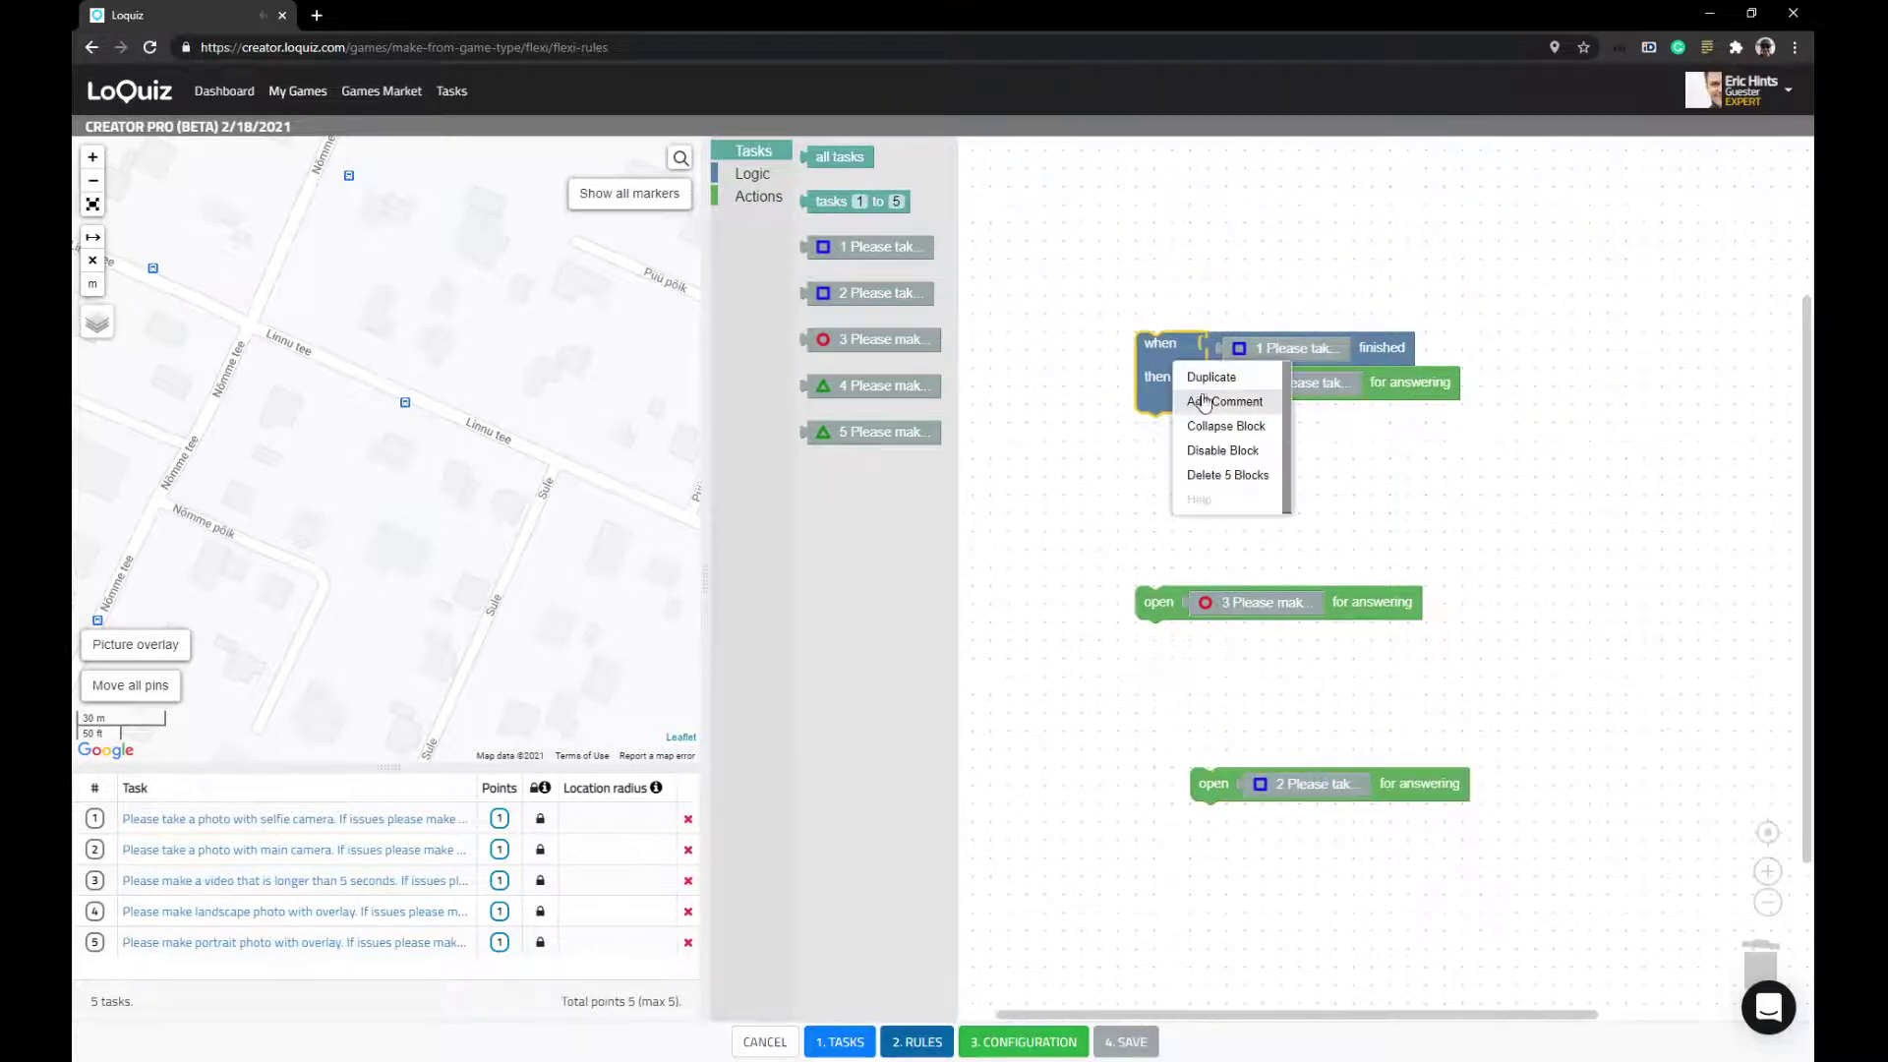
pyautogui.click(1194, 376)
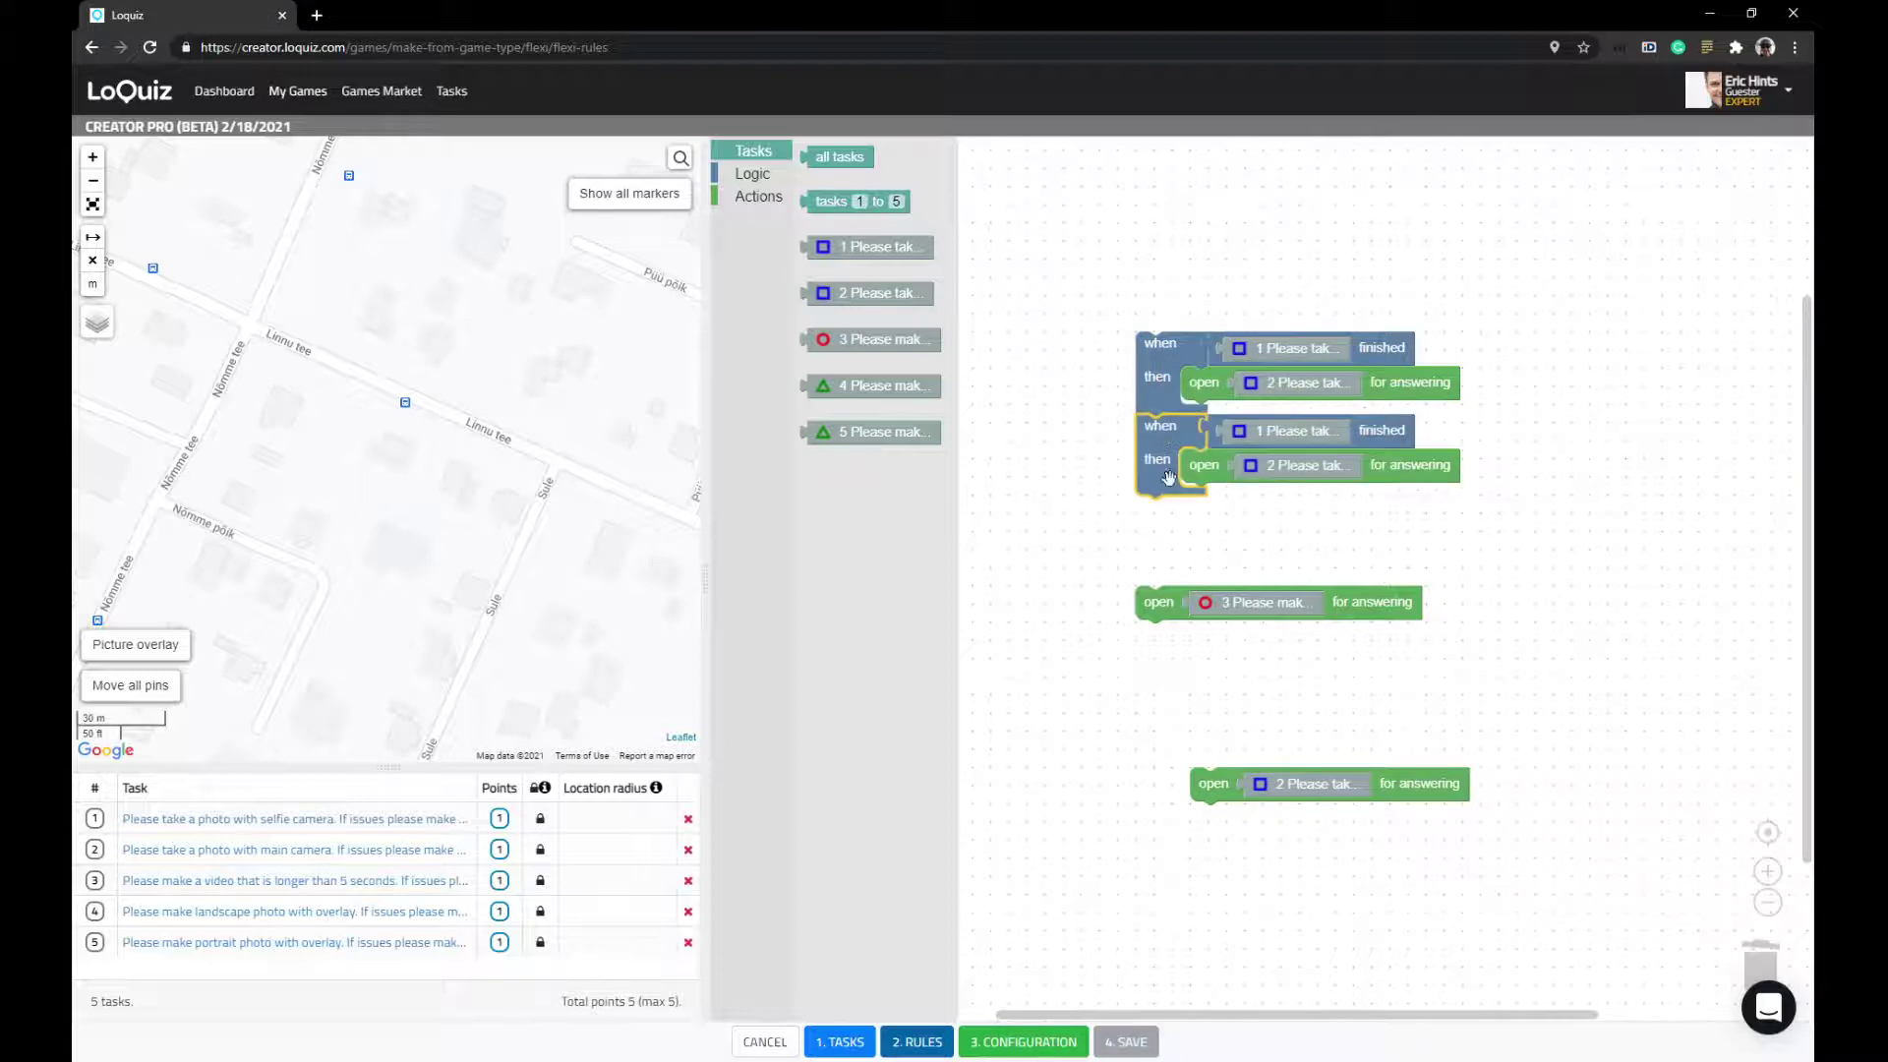
pyautogui.rightClick(1172, 482)
pyautogui.click(1194, 490)
pyautogui.moveTo(1184, 513); pyautogui.dragTo(1163, 548)
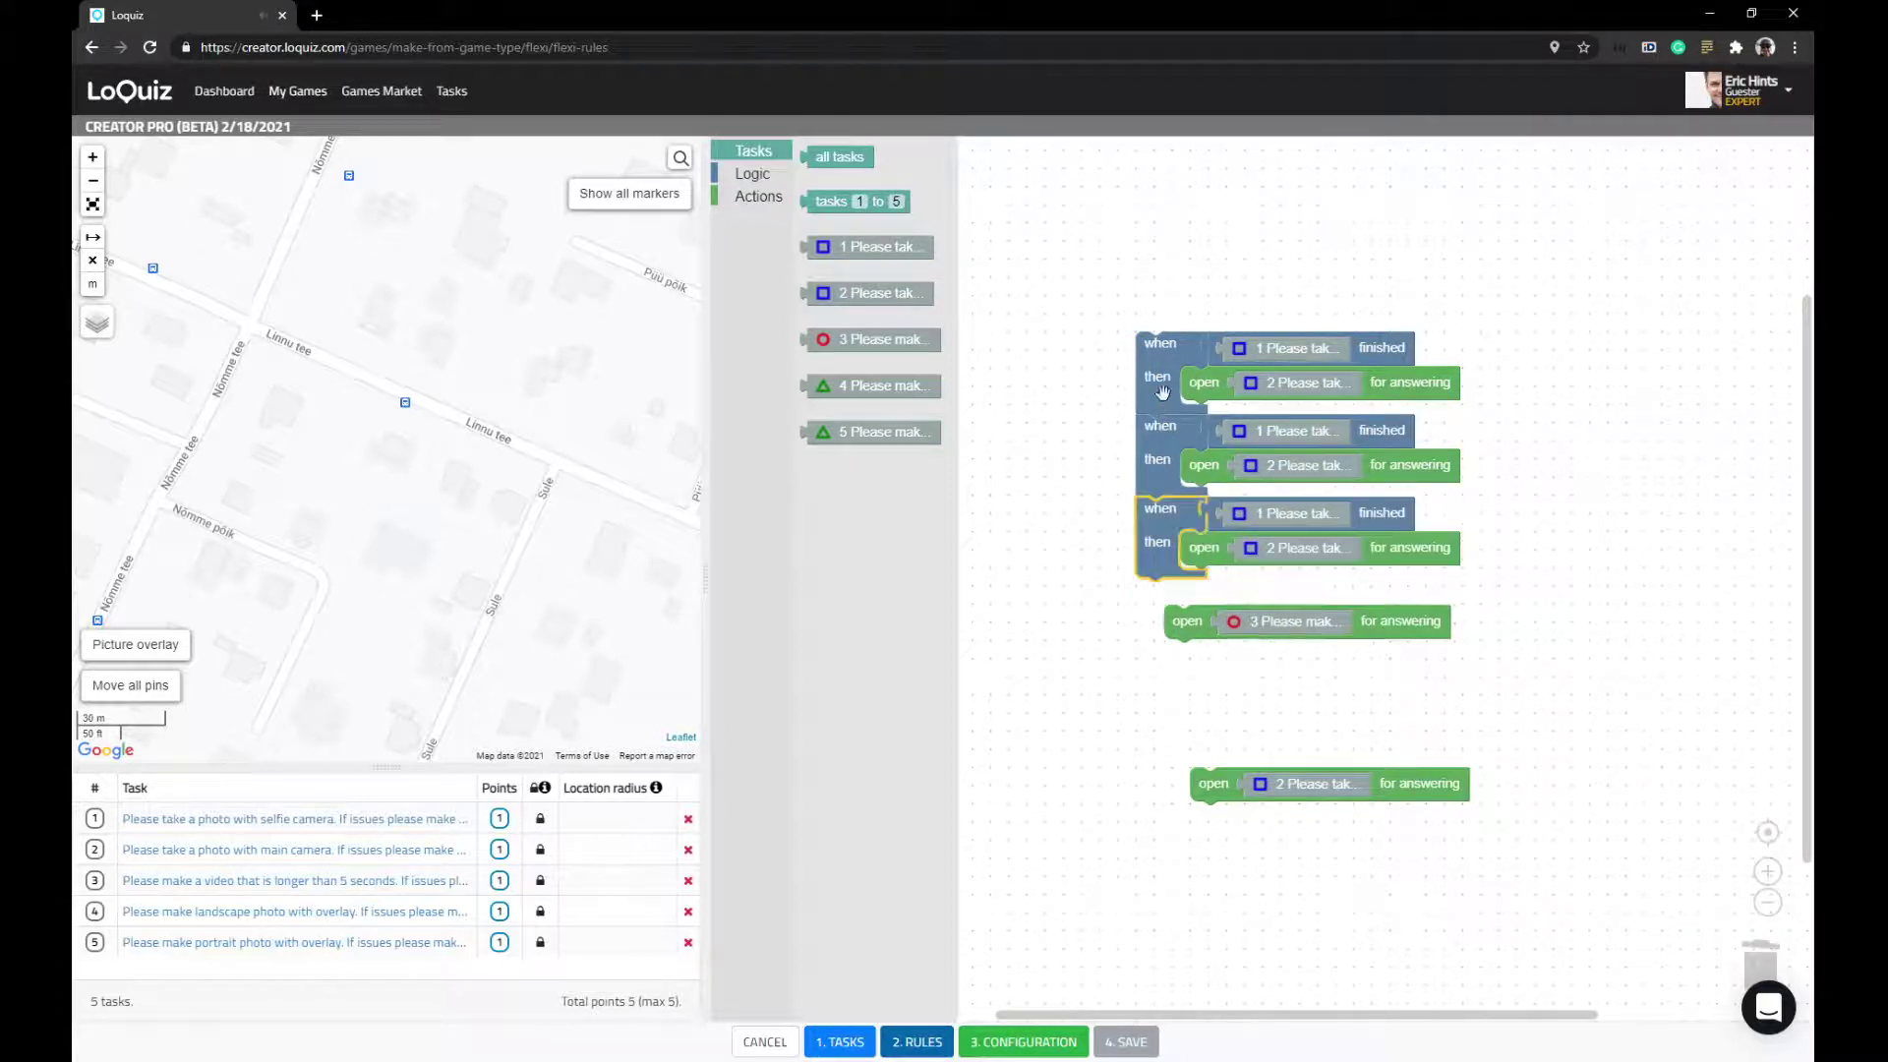
pyautogui.moveTo(1160, 346); pyautogui.dragTo(1087, 254)
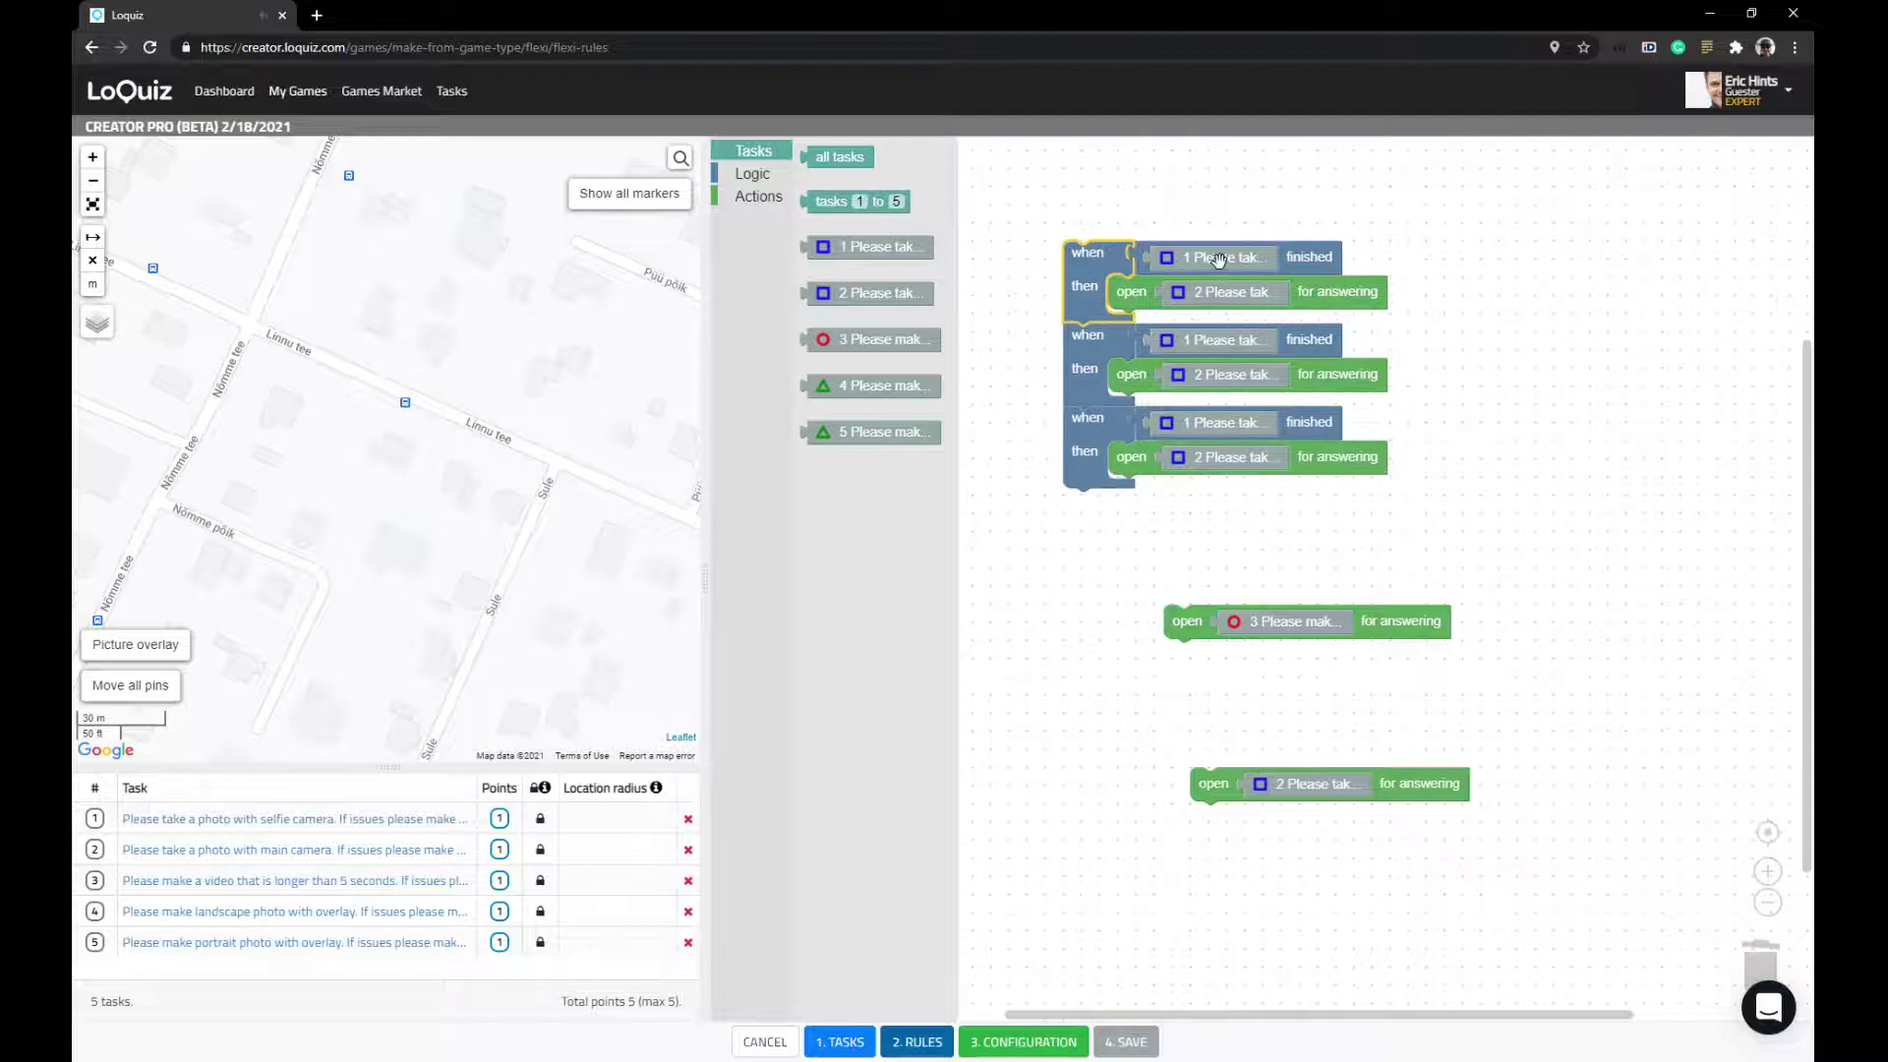
# - Set the second rule to task 2 finished → open 3, the third to task 3 finished → open 4
pyautogui.moveTo(1208, 339)
pyautogui.mouseDown()
pyautogui.moveTo(1192, 335)
pyautogui.moveTo(1211, 354)
pyautogui.moveTo(1204, 339)
pyautogui.mouseUp()
pyautogui.moveTo(1237, 617); pyautogui.dragTo(1207, 358)
pyautogui.moveTo(837, 339); pyautogui.dragTo(1163, 425)
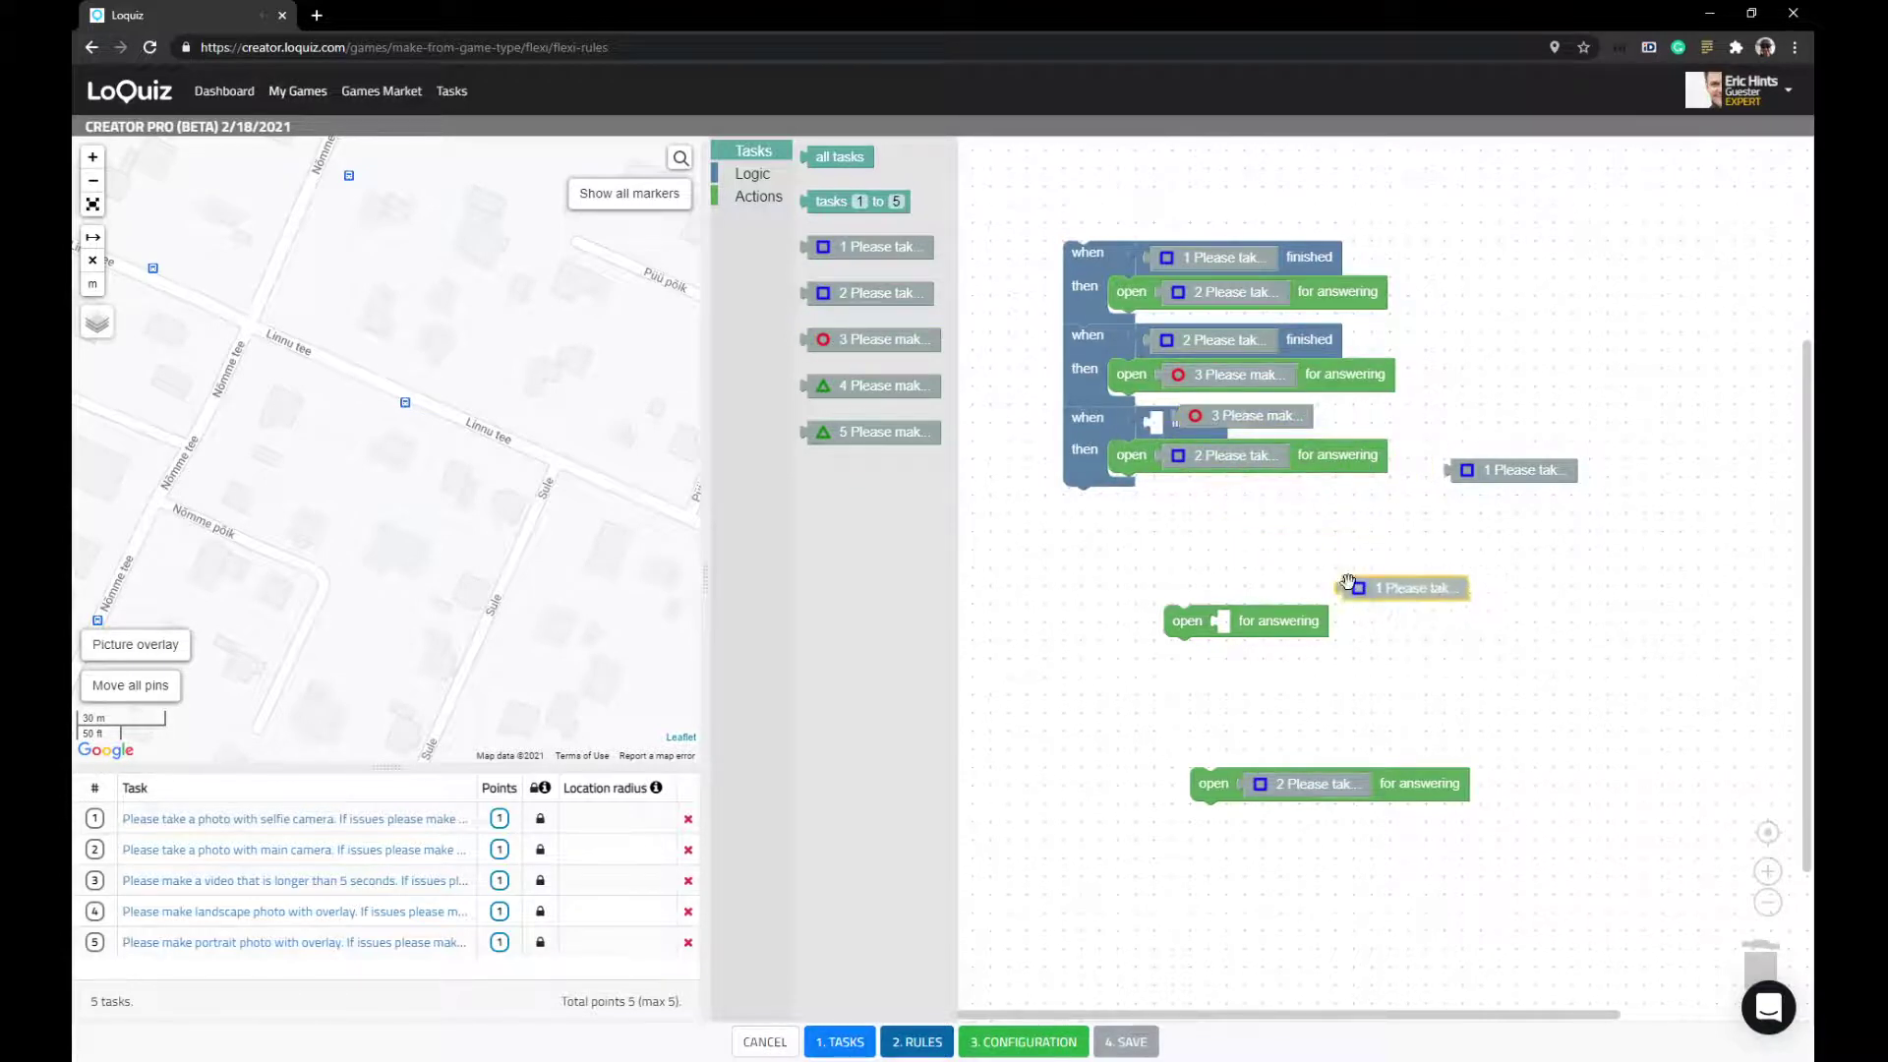
pyautogui.moveTo(1222, 415); pyautogui.dragTo(1398, 582)
pyautogui.moveTo(875, 386); pyautogui.dragTo(1238, 464)
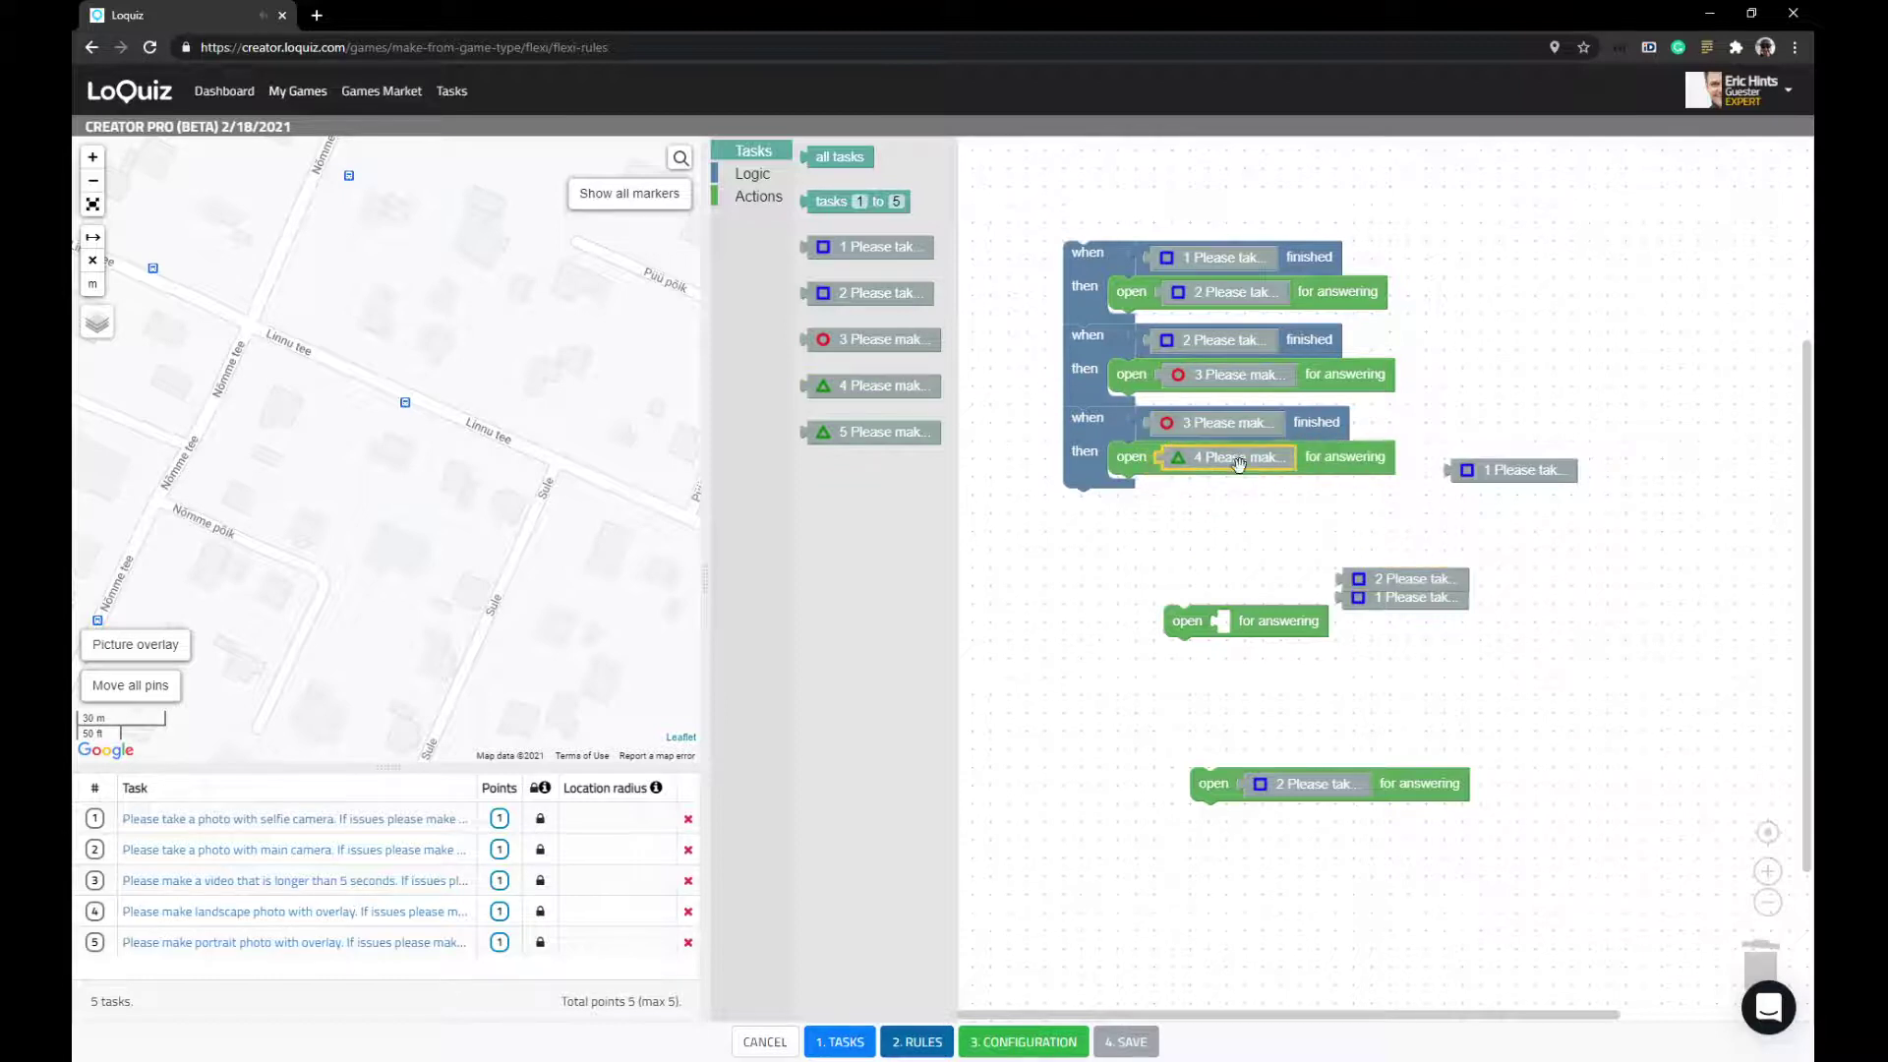
# - Trash the loose task 1 and open-task-2 blocks, and put task 5 into the empty open block
pyautogui.moveTo(1510, 470); pyautogui.dragTo(1755, 964)
pyautogui.moveTo(1406, 578); pyautogui.dragTo(1755, 959)
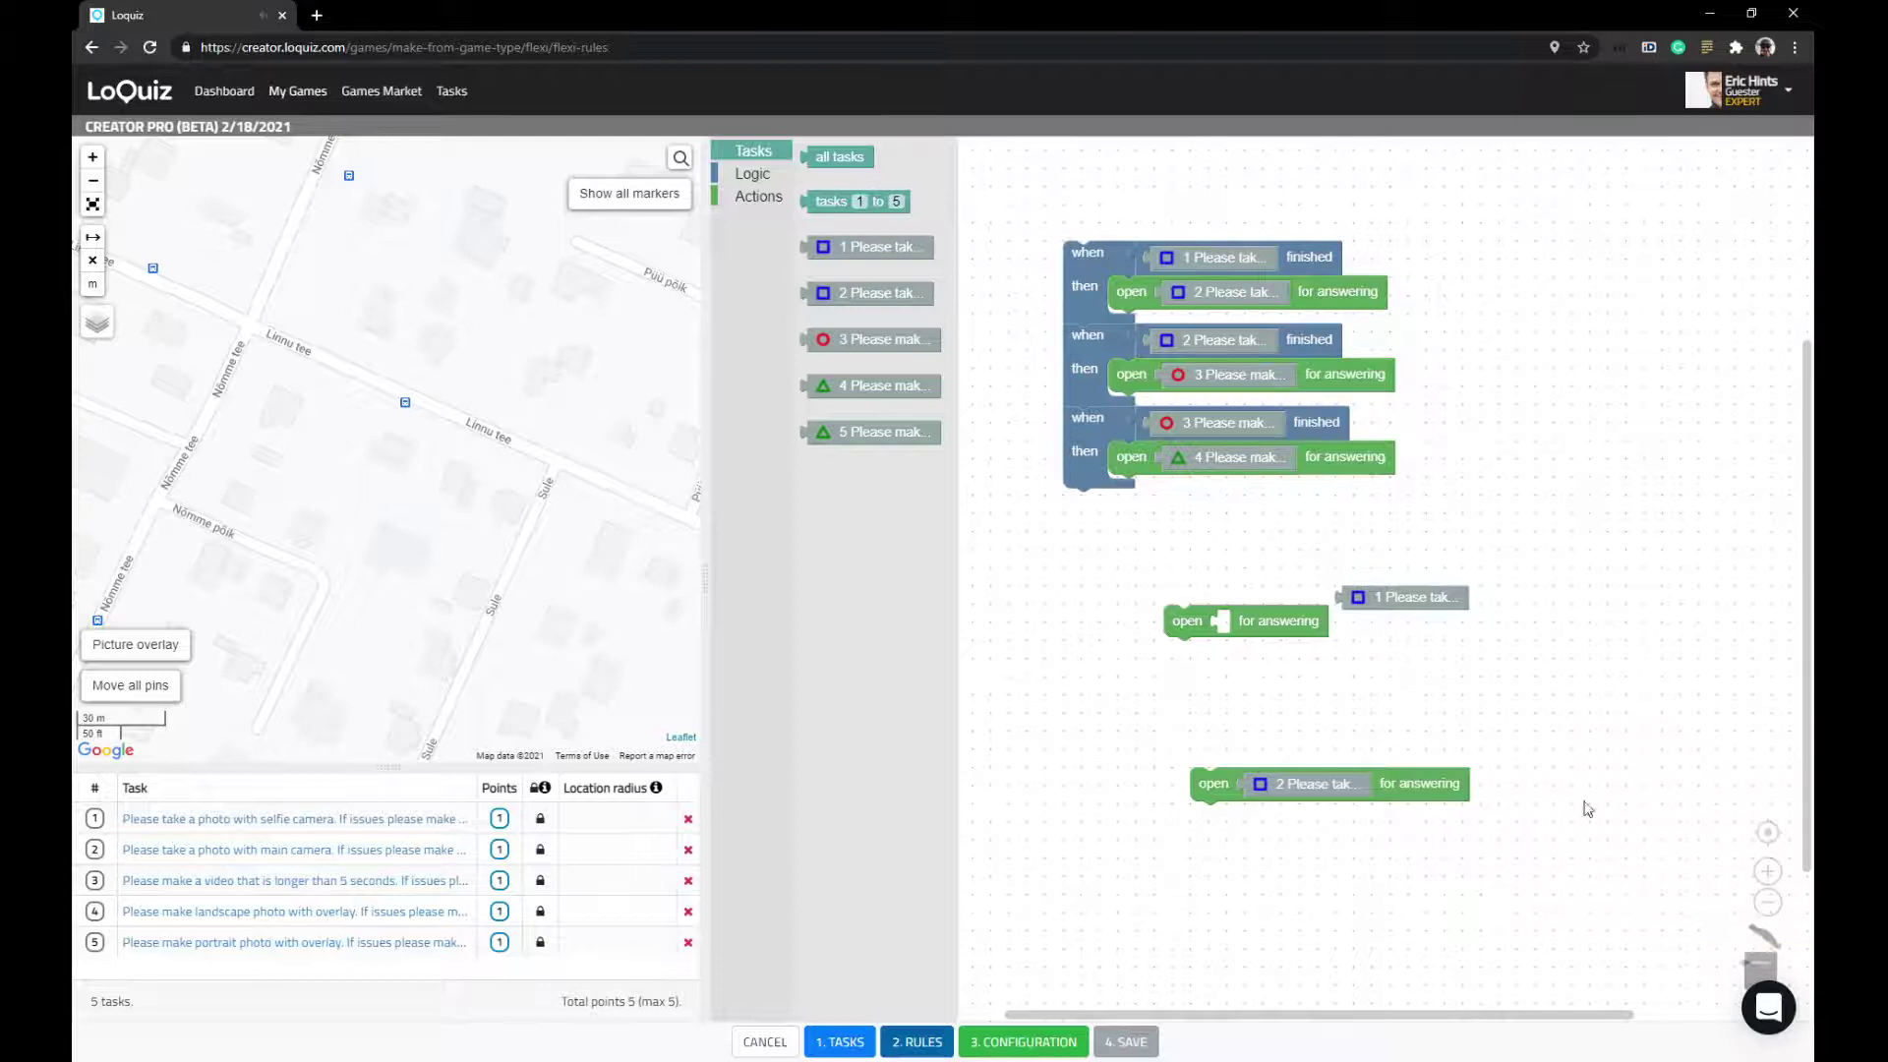
pyautogui.moveTo(1433, 594); pyautogui.dragTo(1759, 966)
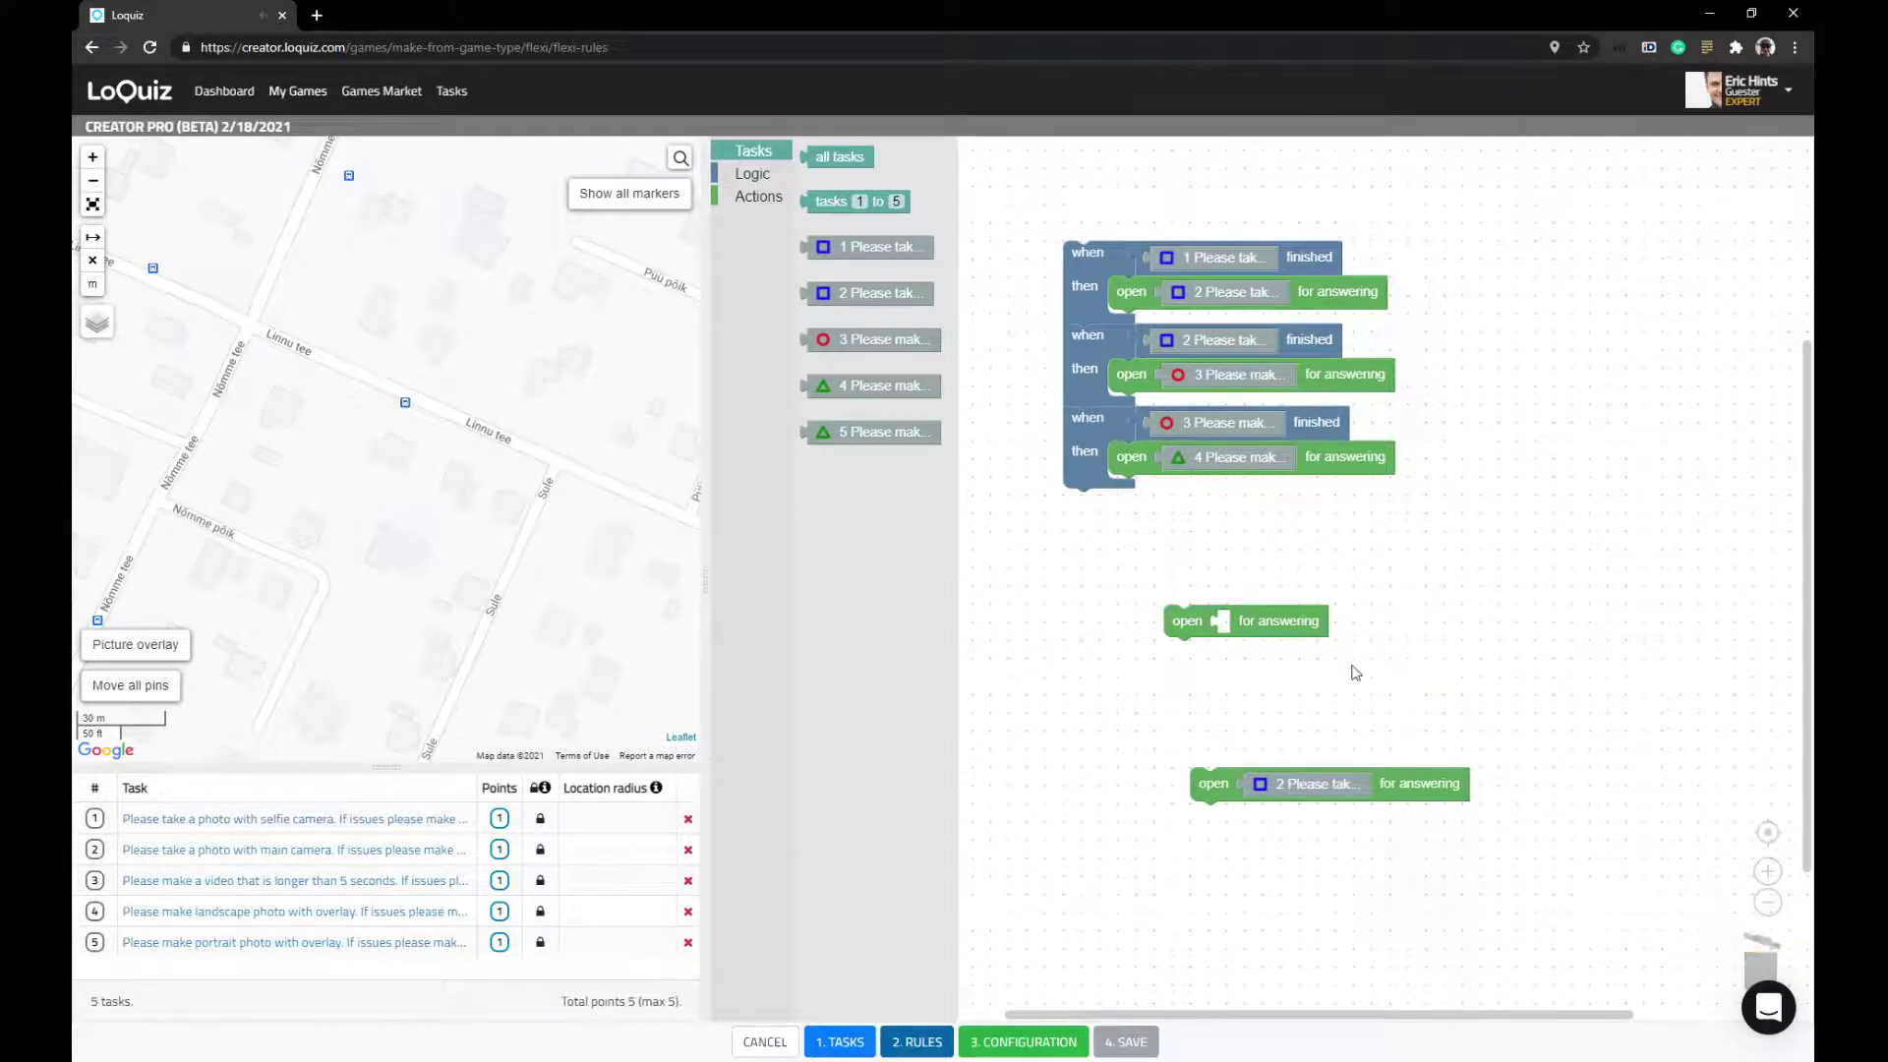
pyautogui.moveTo(1278, 622); pyautogui.dragTo(1323, 620)
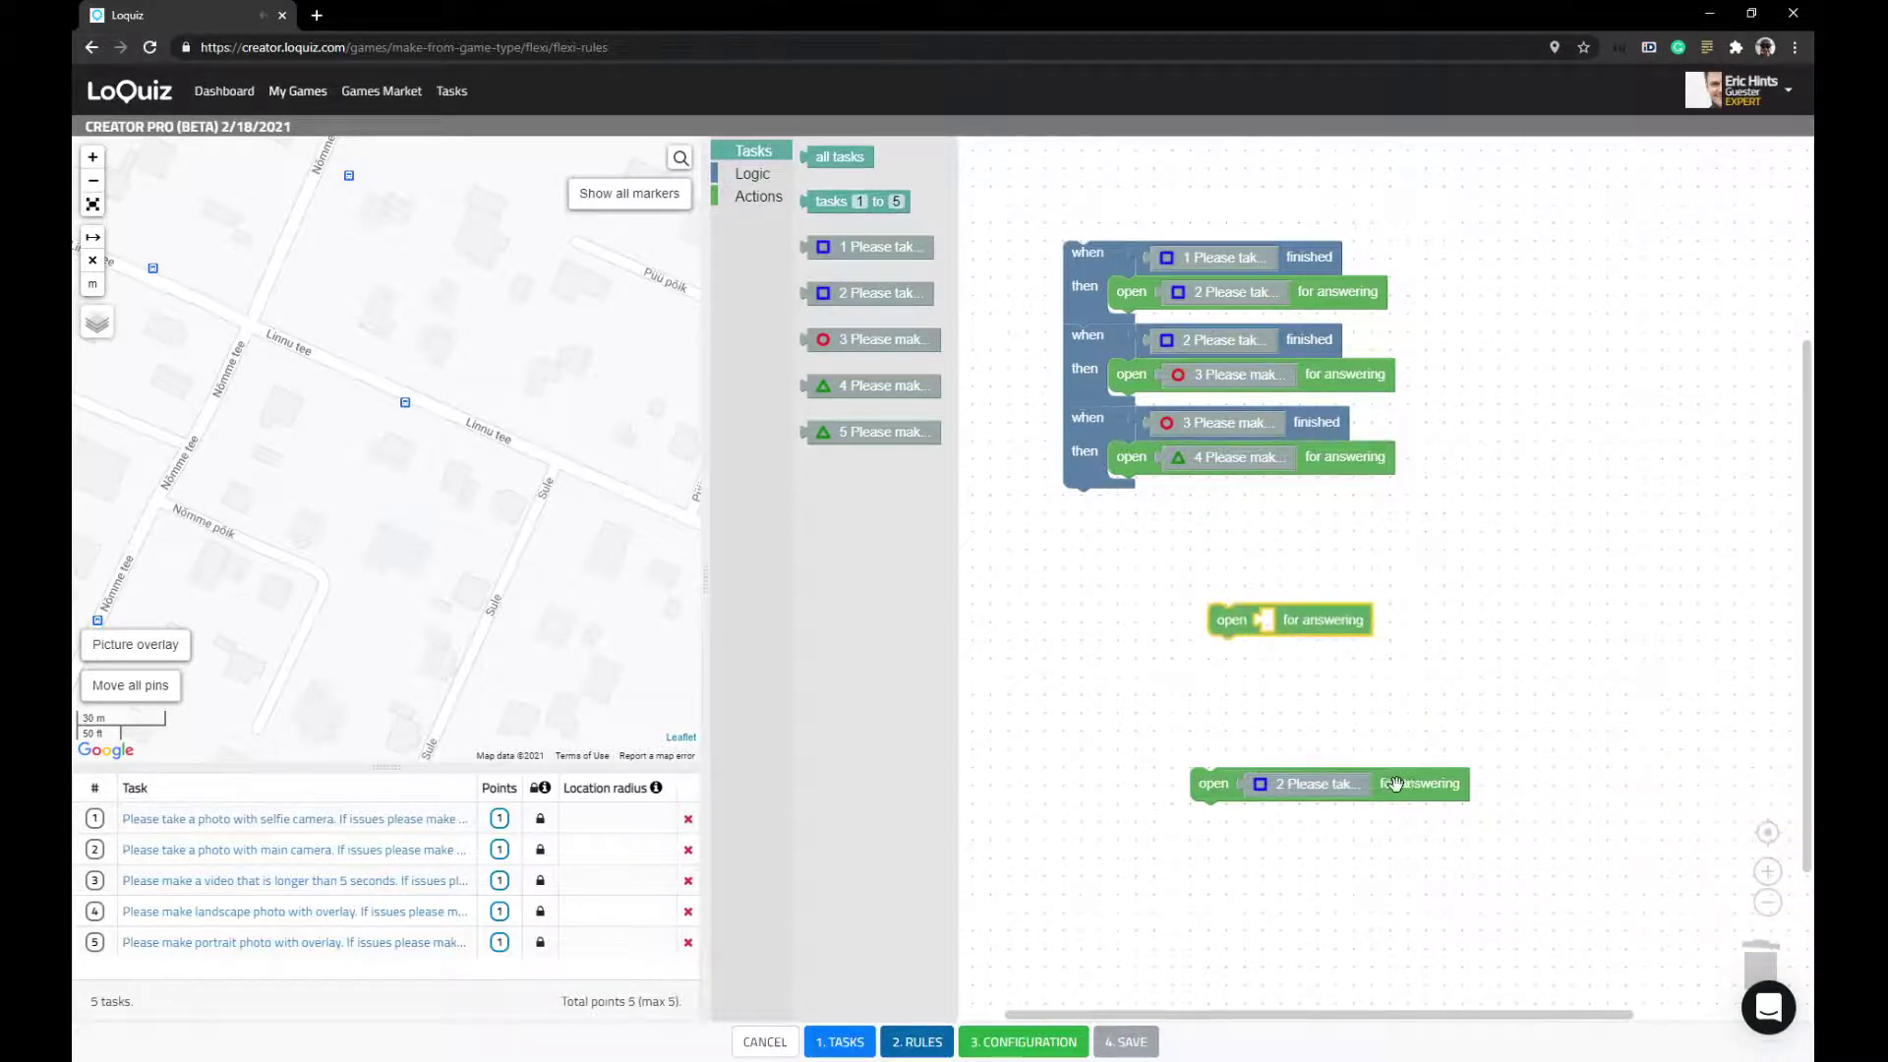
pyautogui.moveTo(1406, 784); pyautogui.dragTo(1758, 965)
pyautogui.moveTo(848, 429); pyautogui.dragTo(1156, 670)
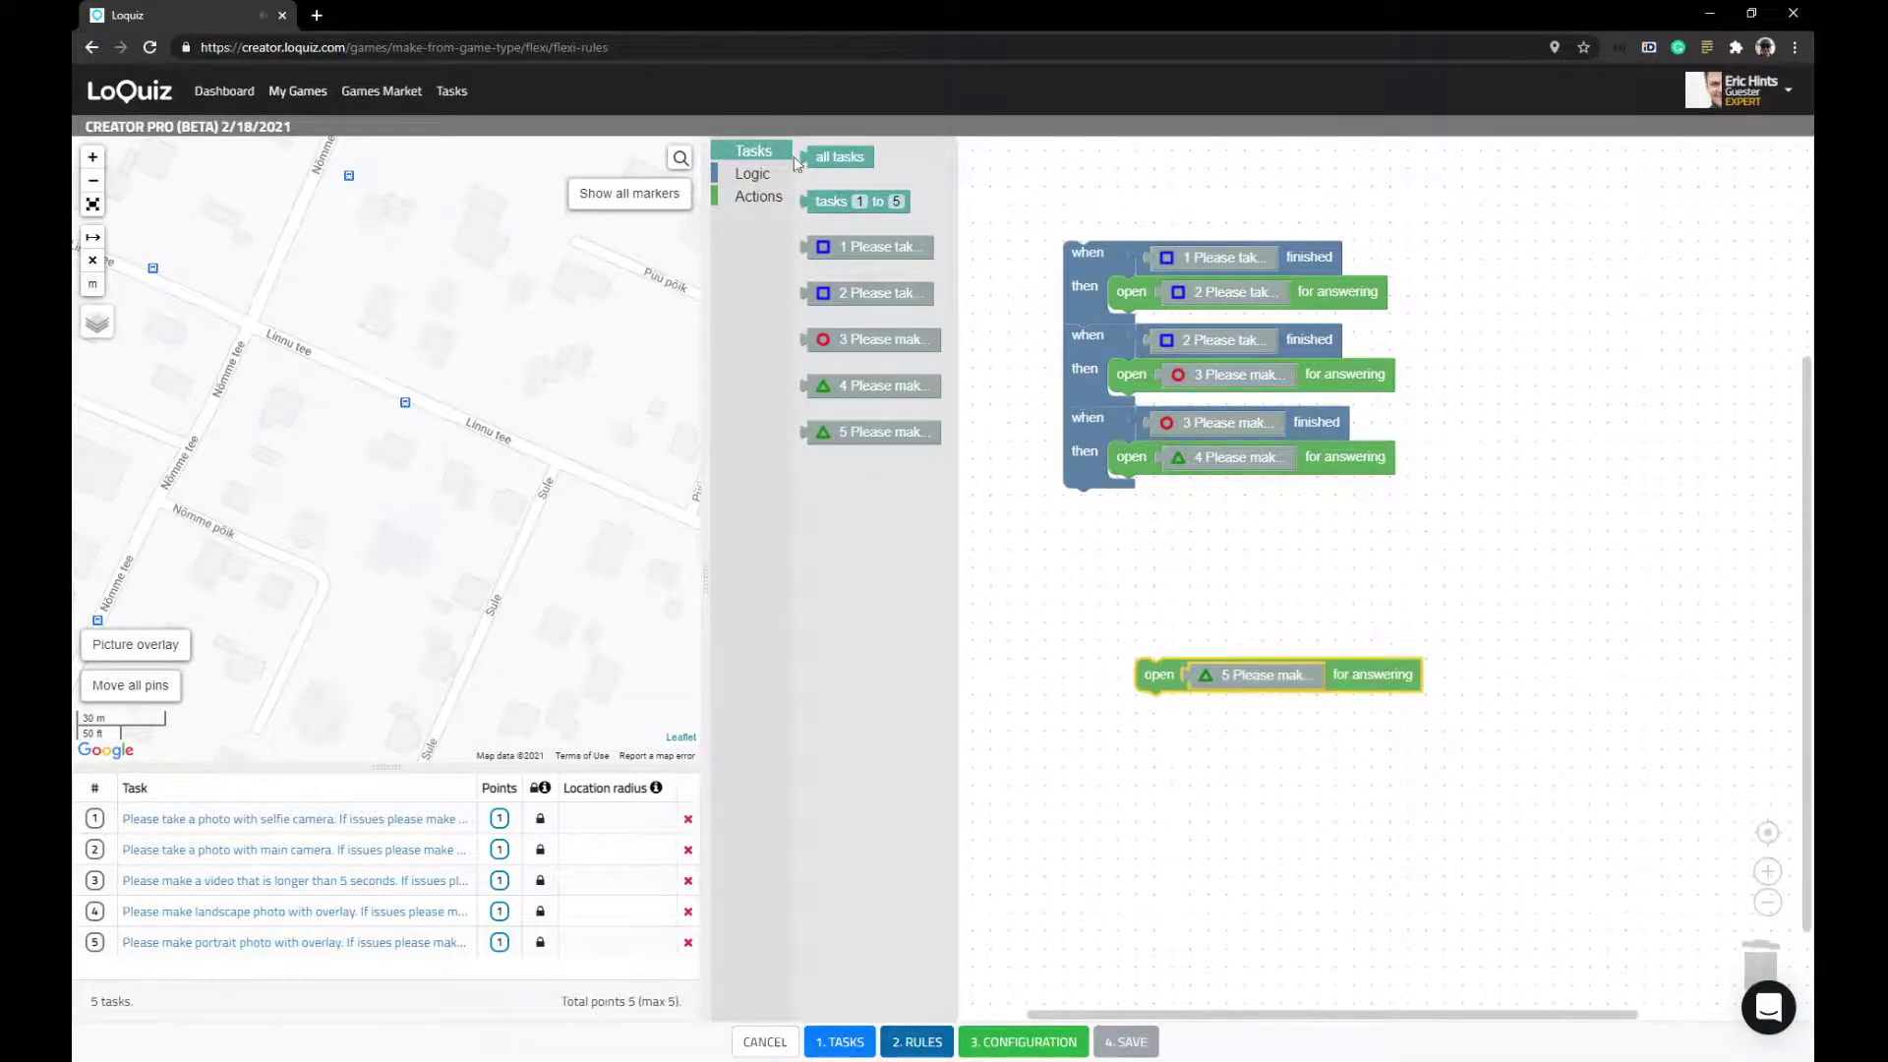
# - Build a when/then rule with a 0 h 1 min 0 s timer opening task 5, attached under the stack
pyautogui.click(752, 174)
pyautogui.moveTo(831, 162); pyautogui.dragTo(1267, 582)
pyautogui.moveTo(863, 337); pyautogui.dragTo(1372, 580)
pyautogui.moveTo(1379, 674); pyautogui.dragTo(1533, 608)
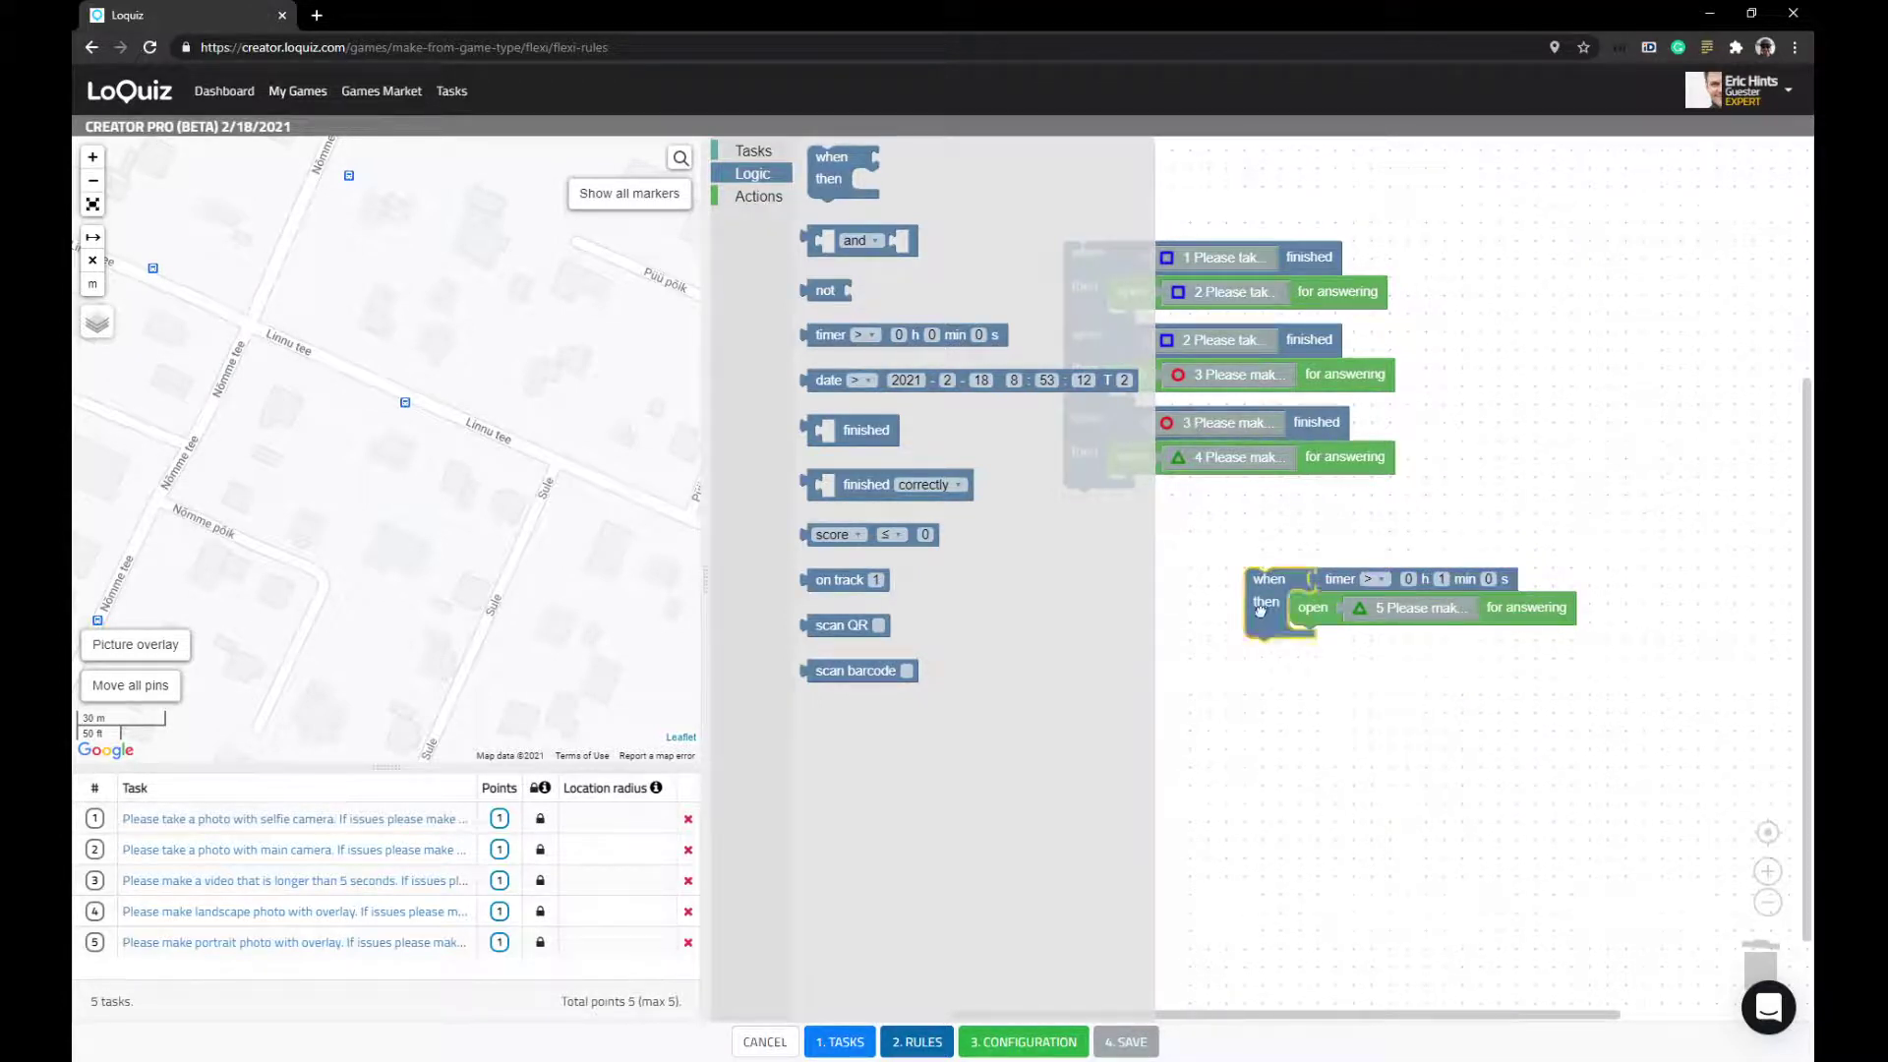
pyautogui.moveTo(1259, 610); pyautogui.dragTo(1121, 539)
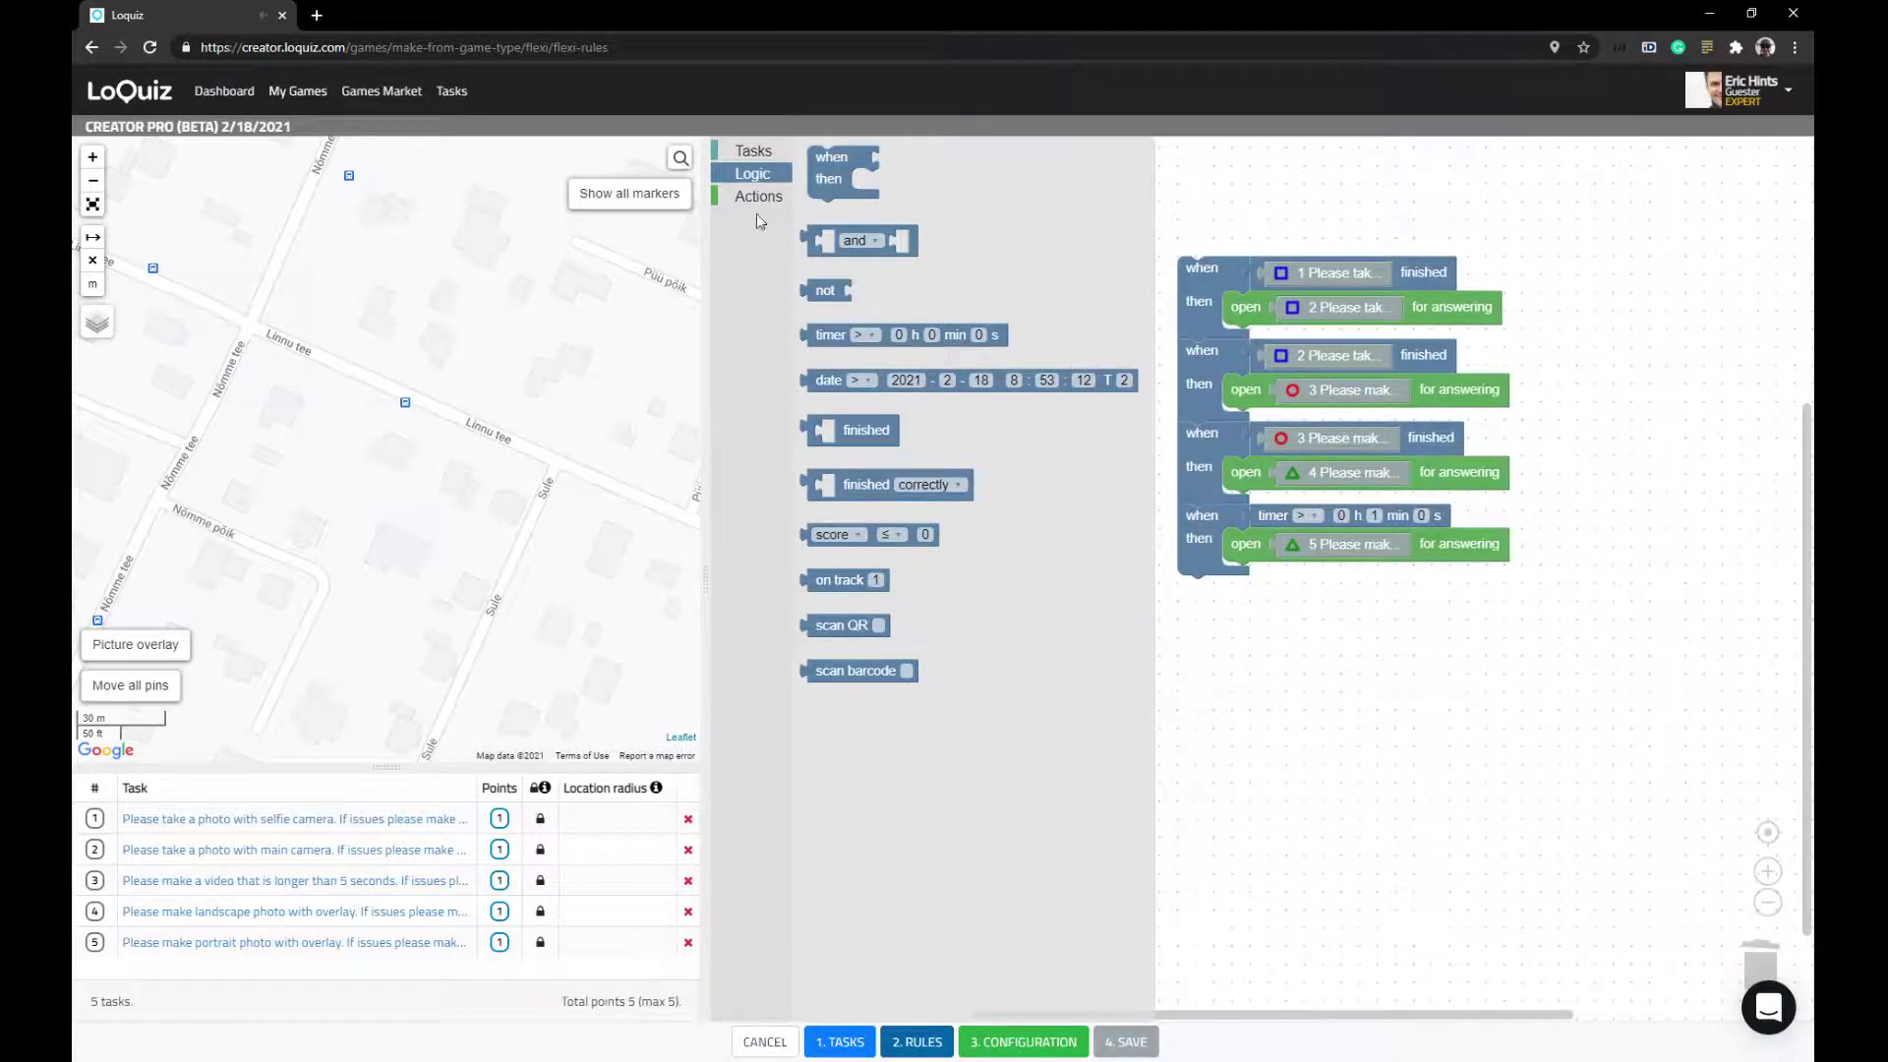
pyautogui.click(753, 177)
pyautogui.moveTo(1118, 376); pyautogui.dragTo(914, 423)
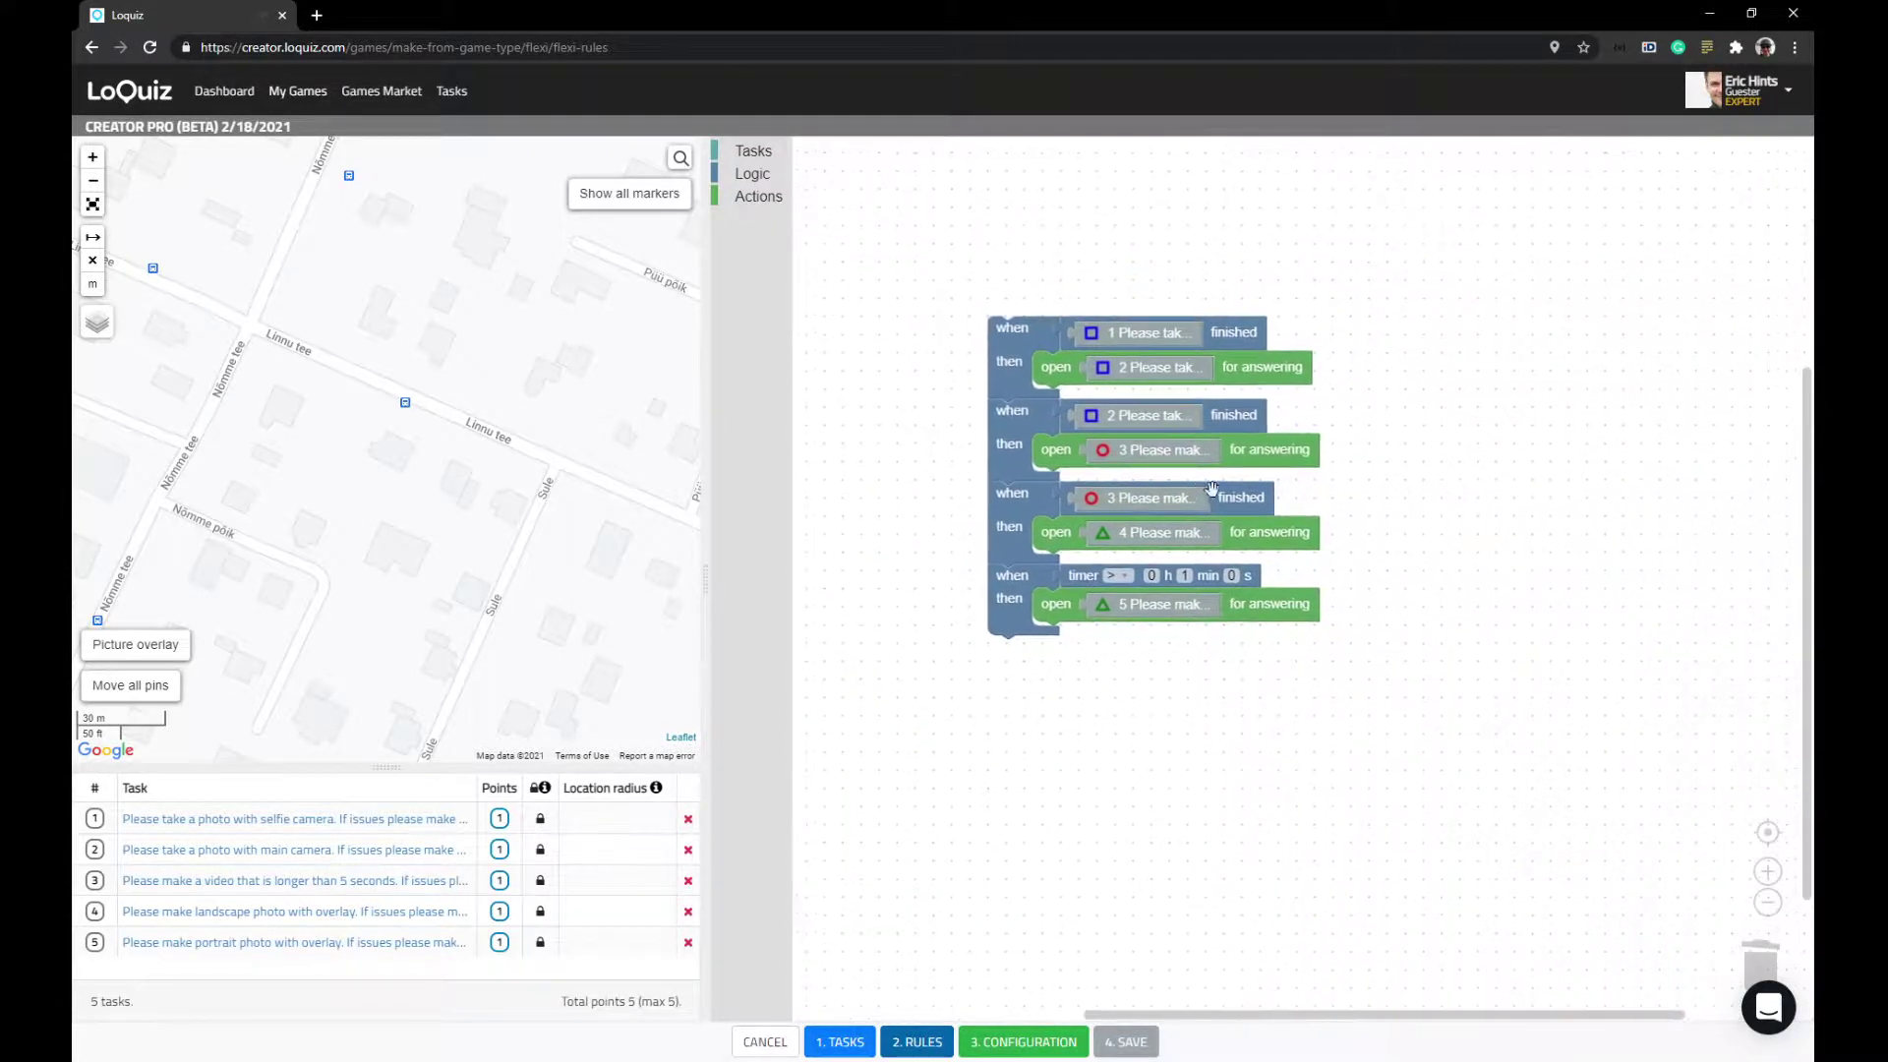
pyautogui.scroll(2, 1205, 487)
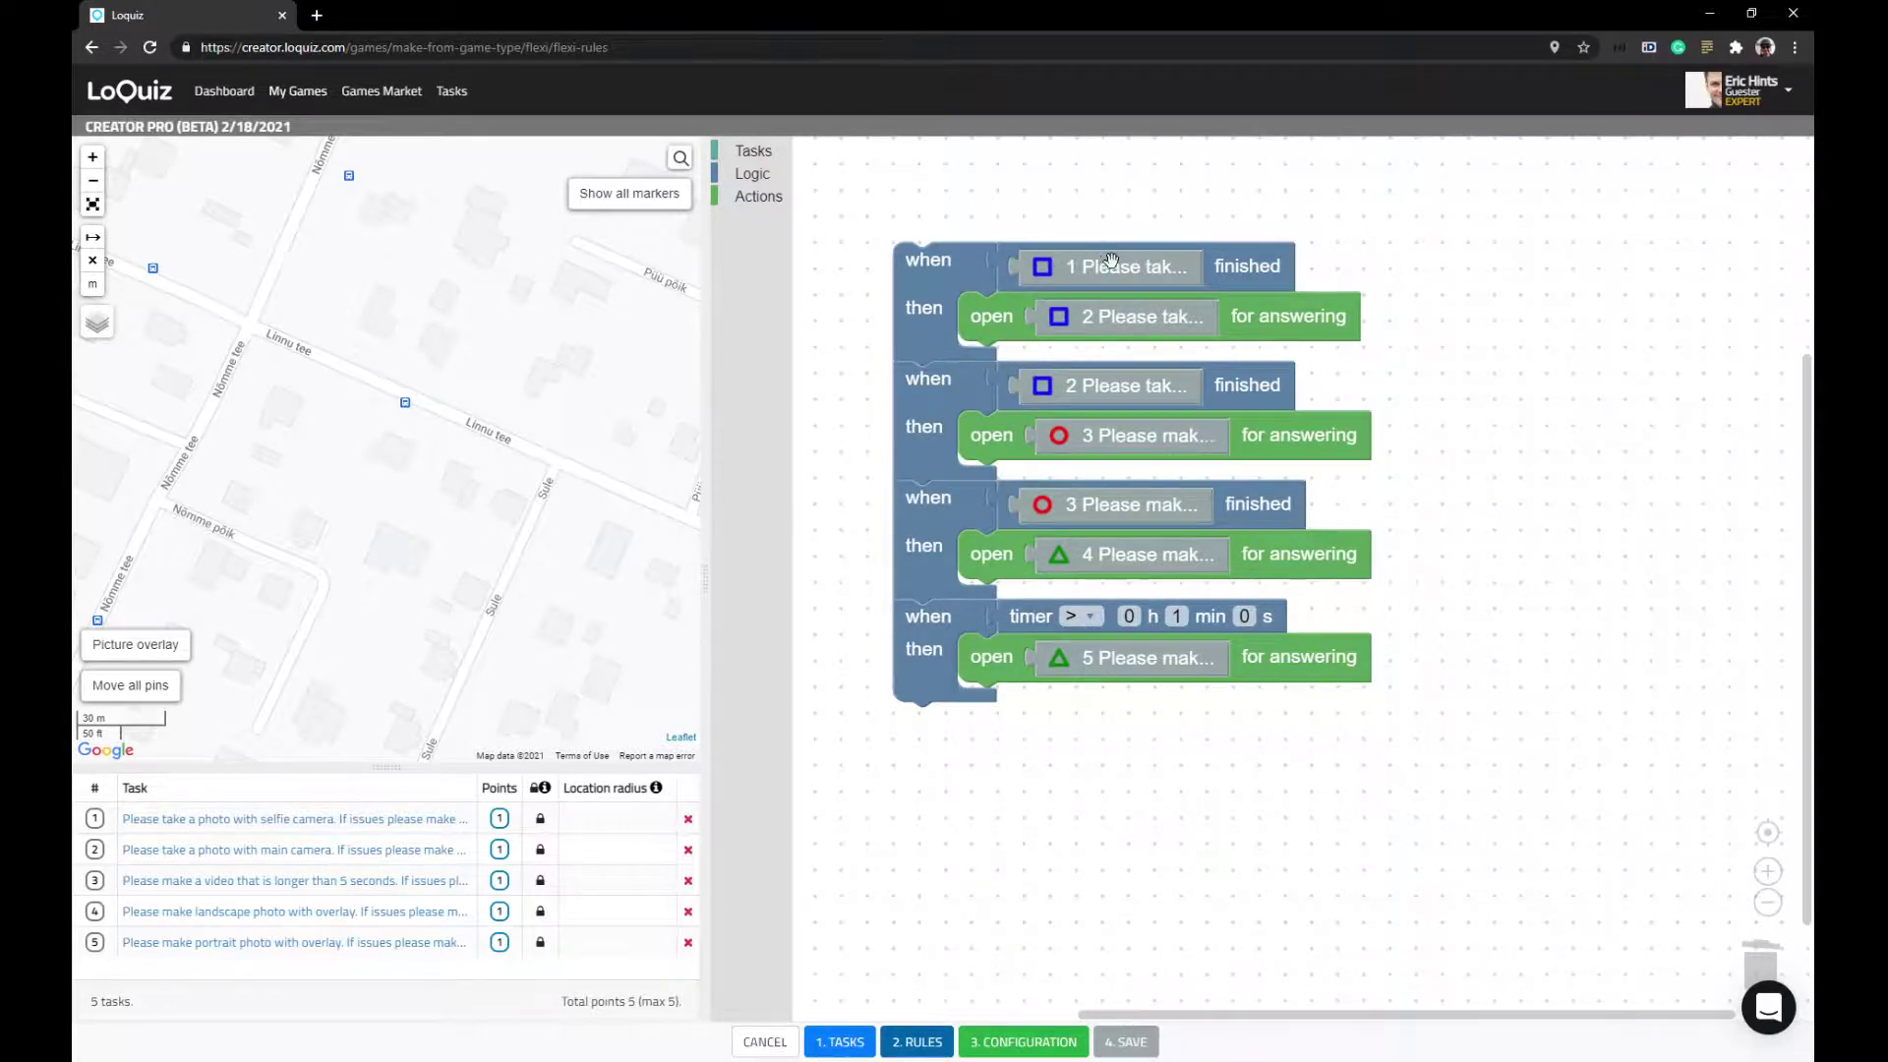
# - Duplicate the open-task-2 block, place the copy atop the rule stack, and set it to task 1
pyautogui.scroll(-2, 846, 366)
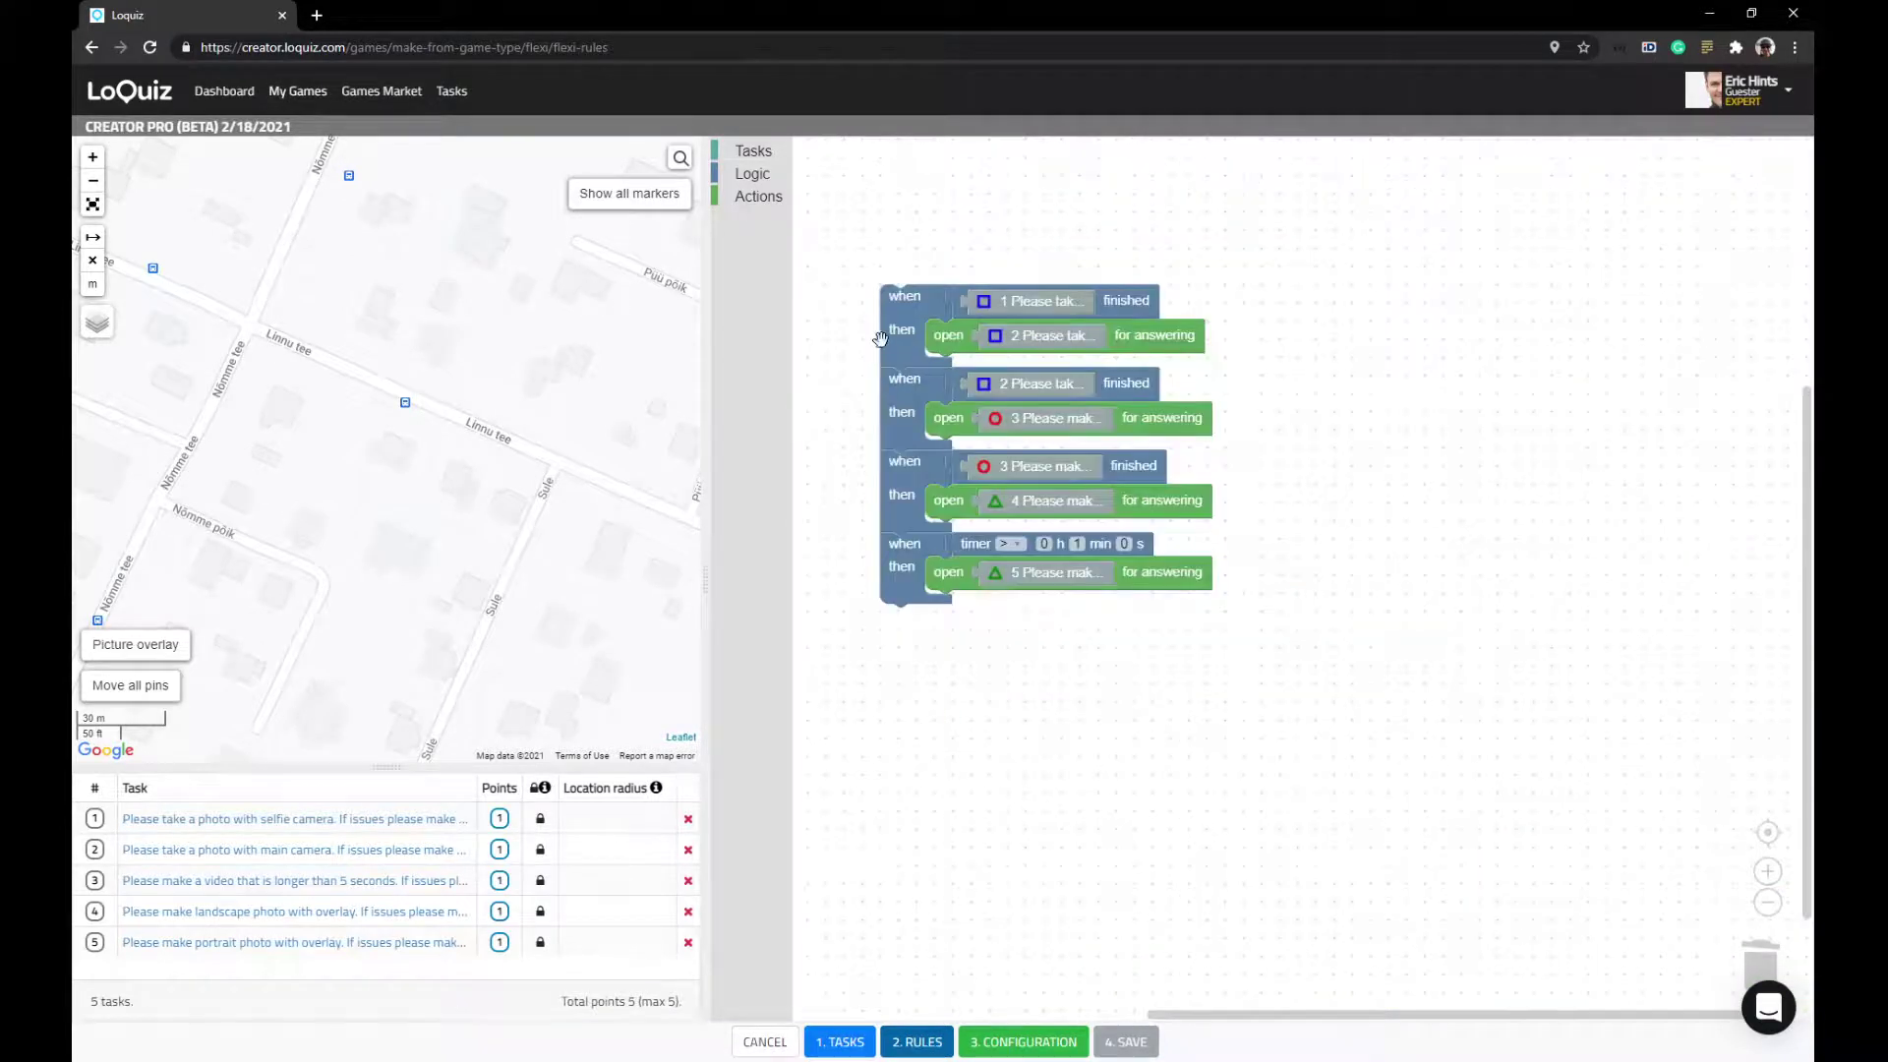
pyautogui.rightClick(943, 339)
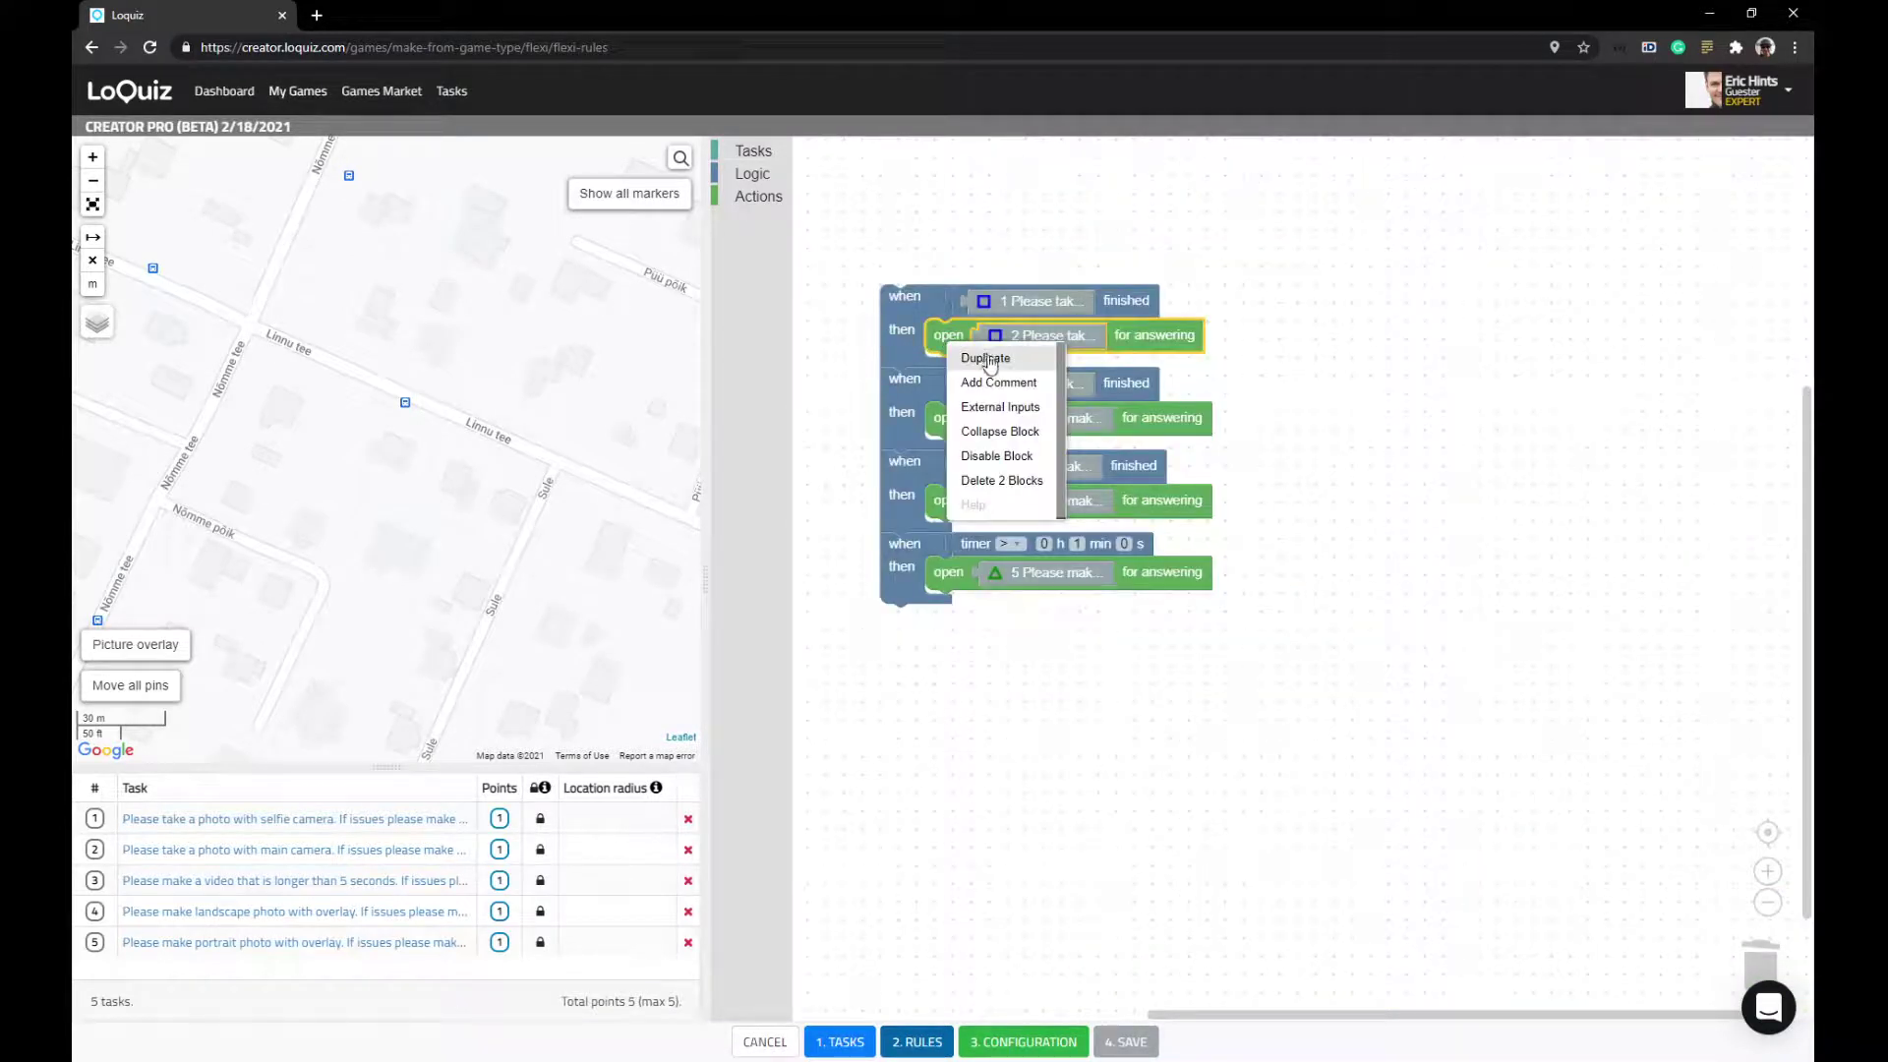
pyautogui.click(988, 359)
pyautogui.moveTo(1057, 387); pyautogui.dragTo(1761, 964)
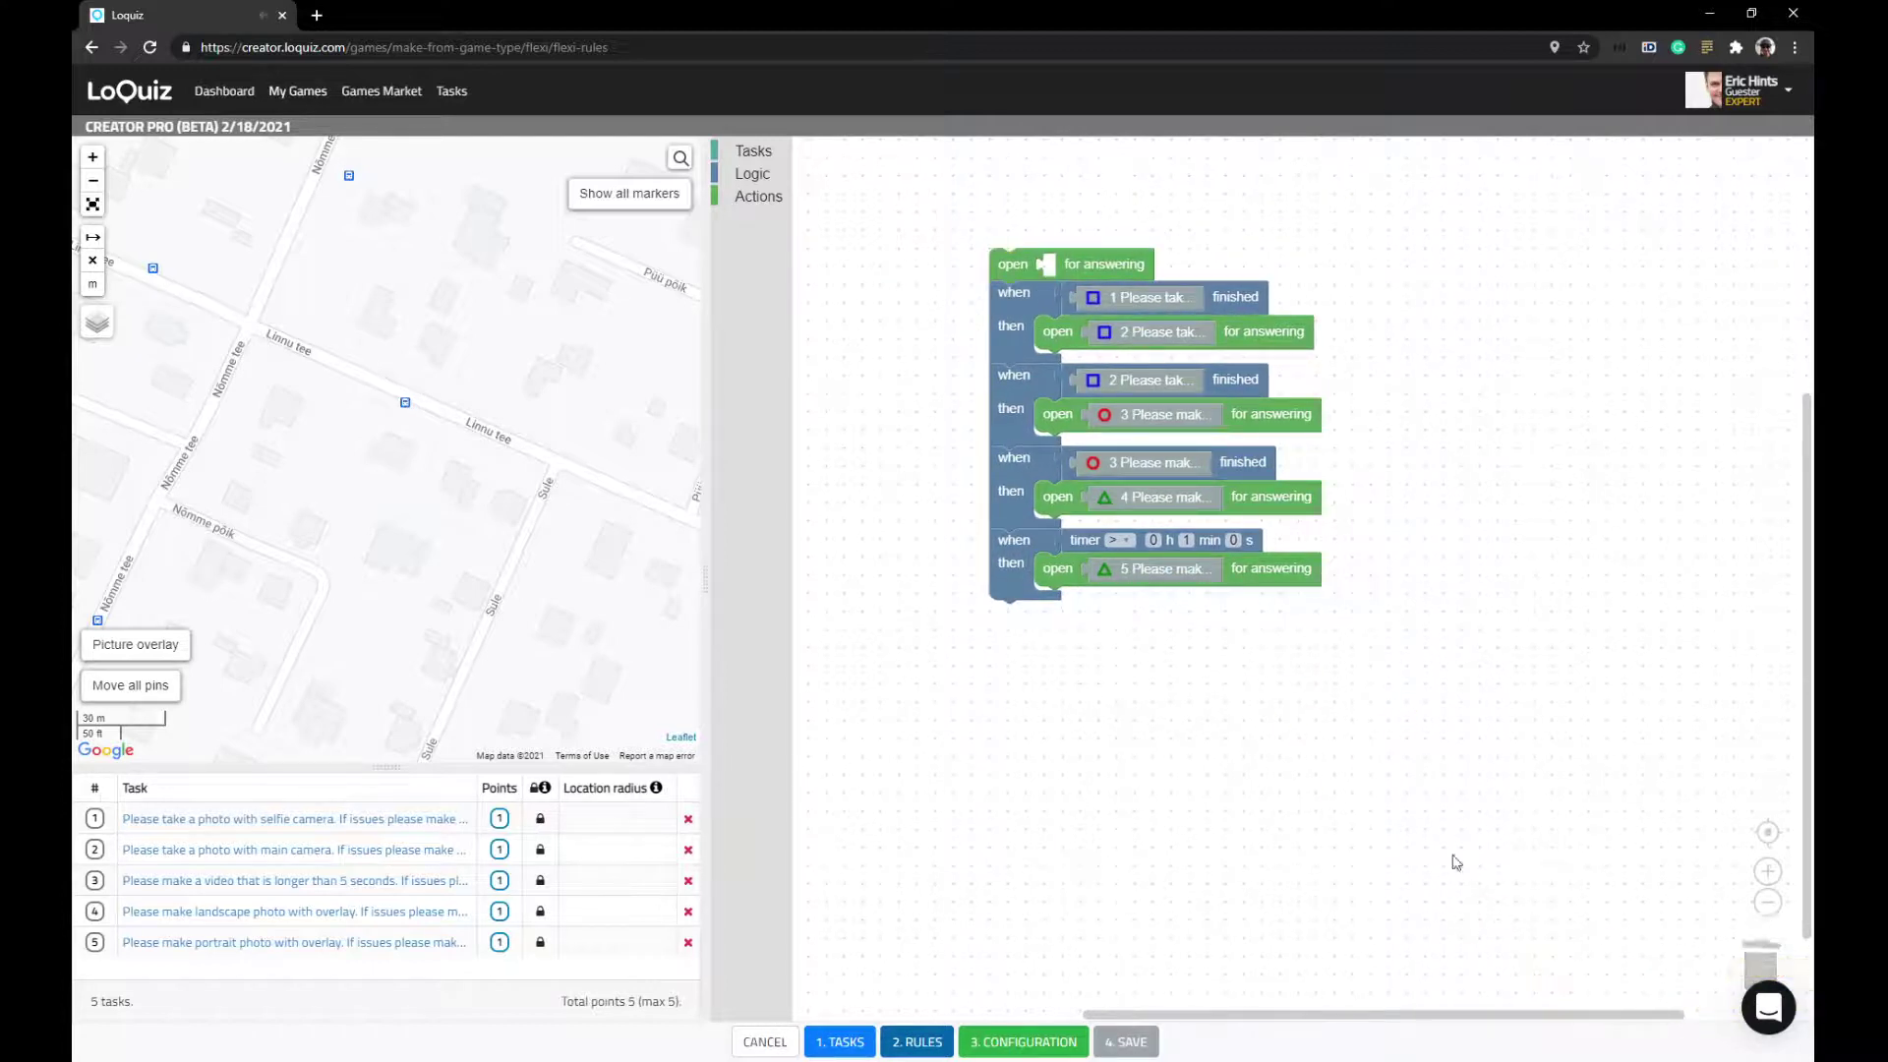
pyautogui.click(770, 198)
pyautogui.click(766, 160)
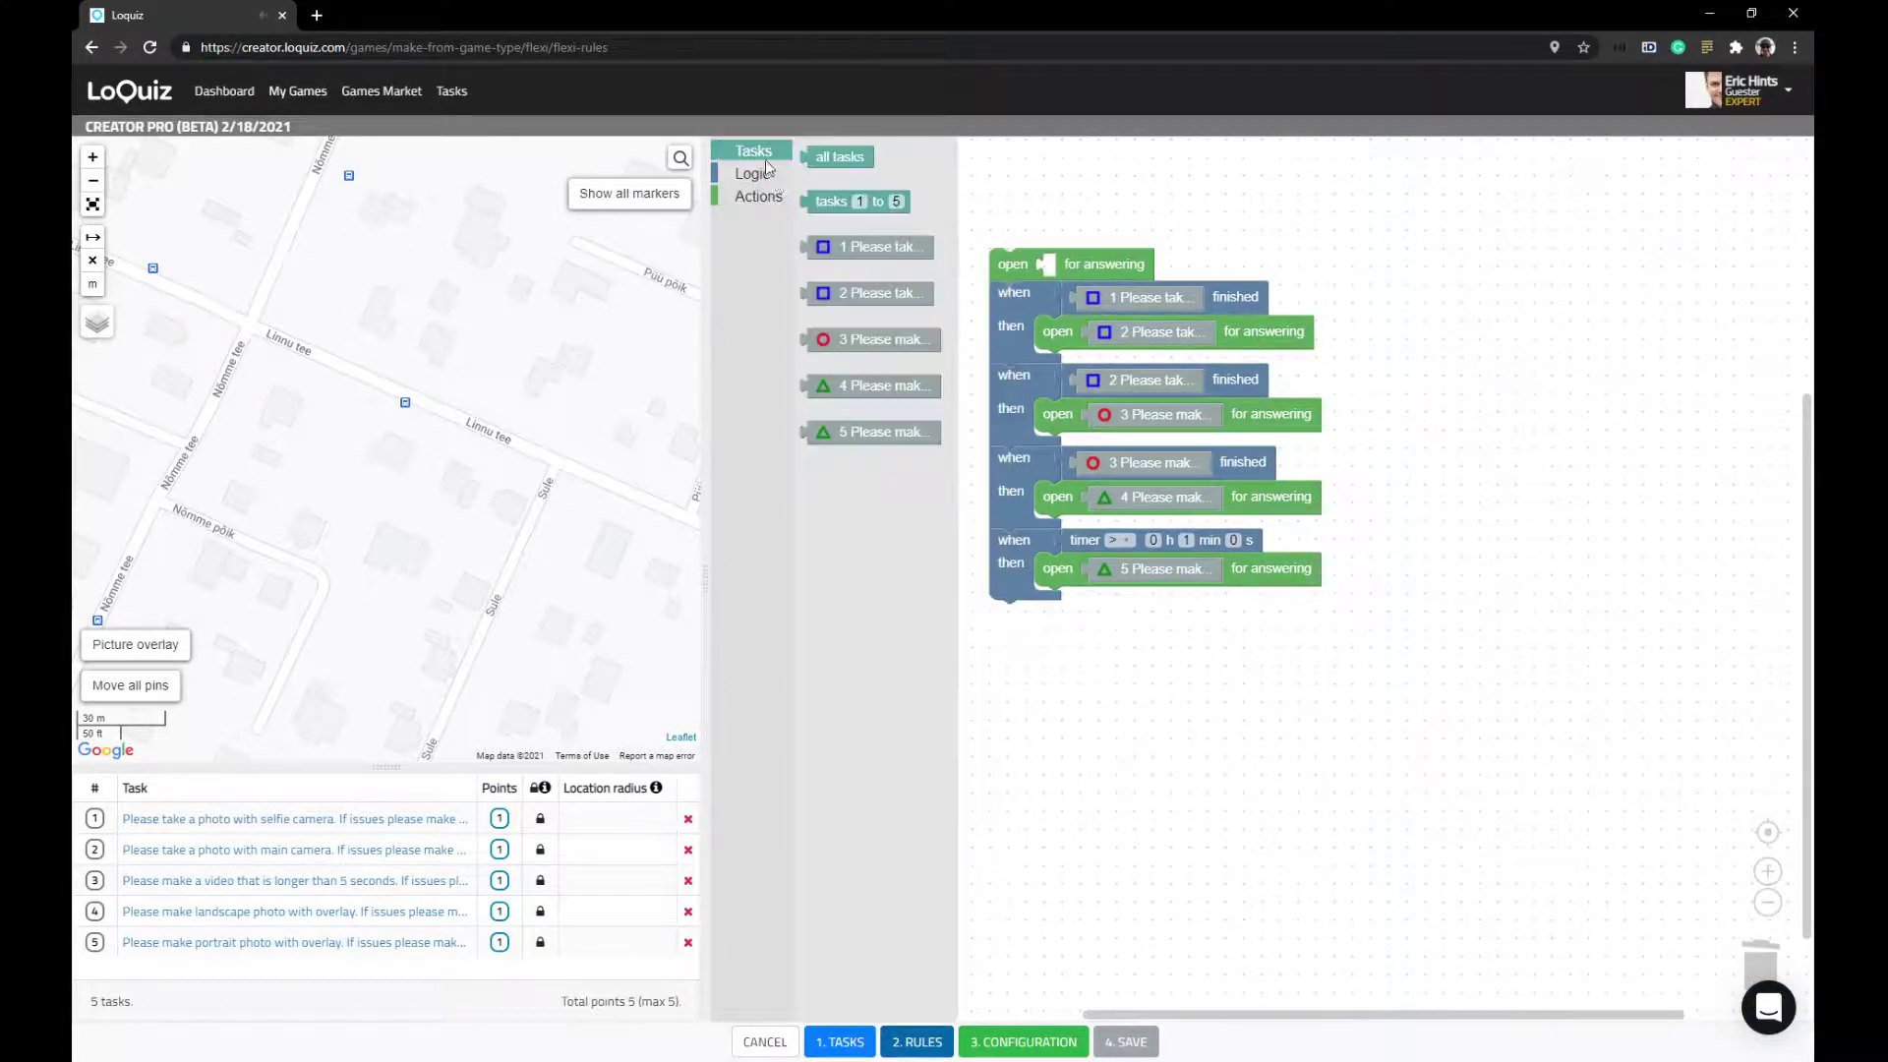
pyautogui.moveTo(824, 232); pyautogui.dragTo(1051, 265)
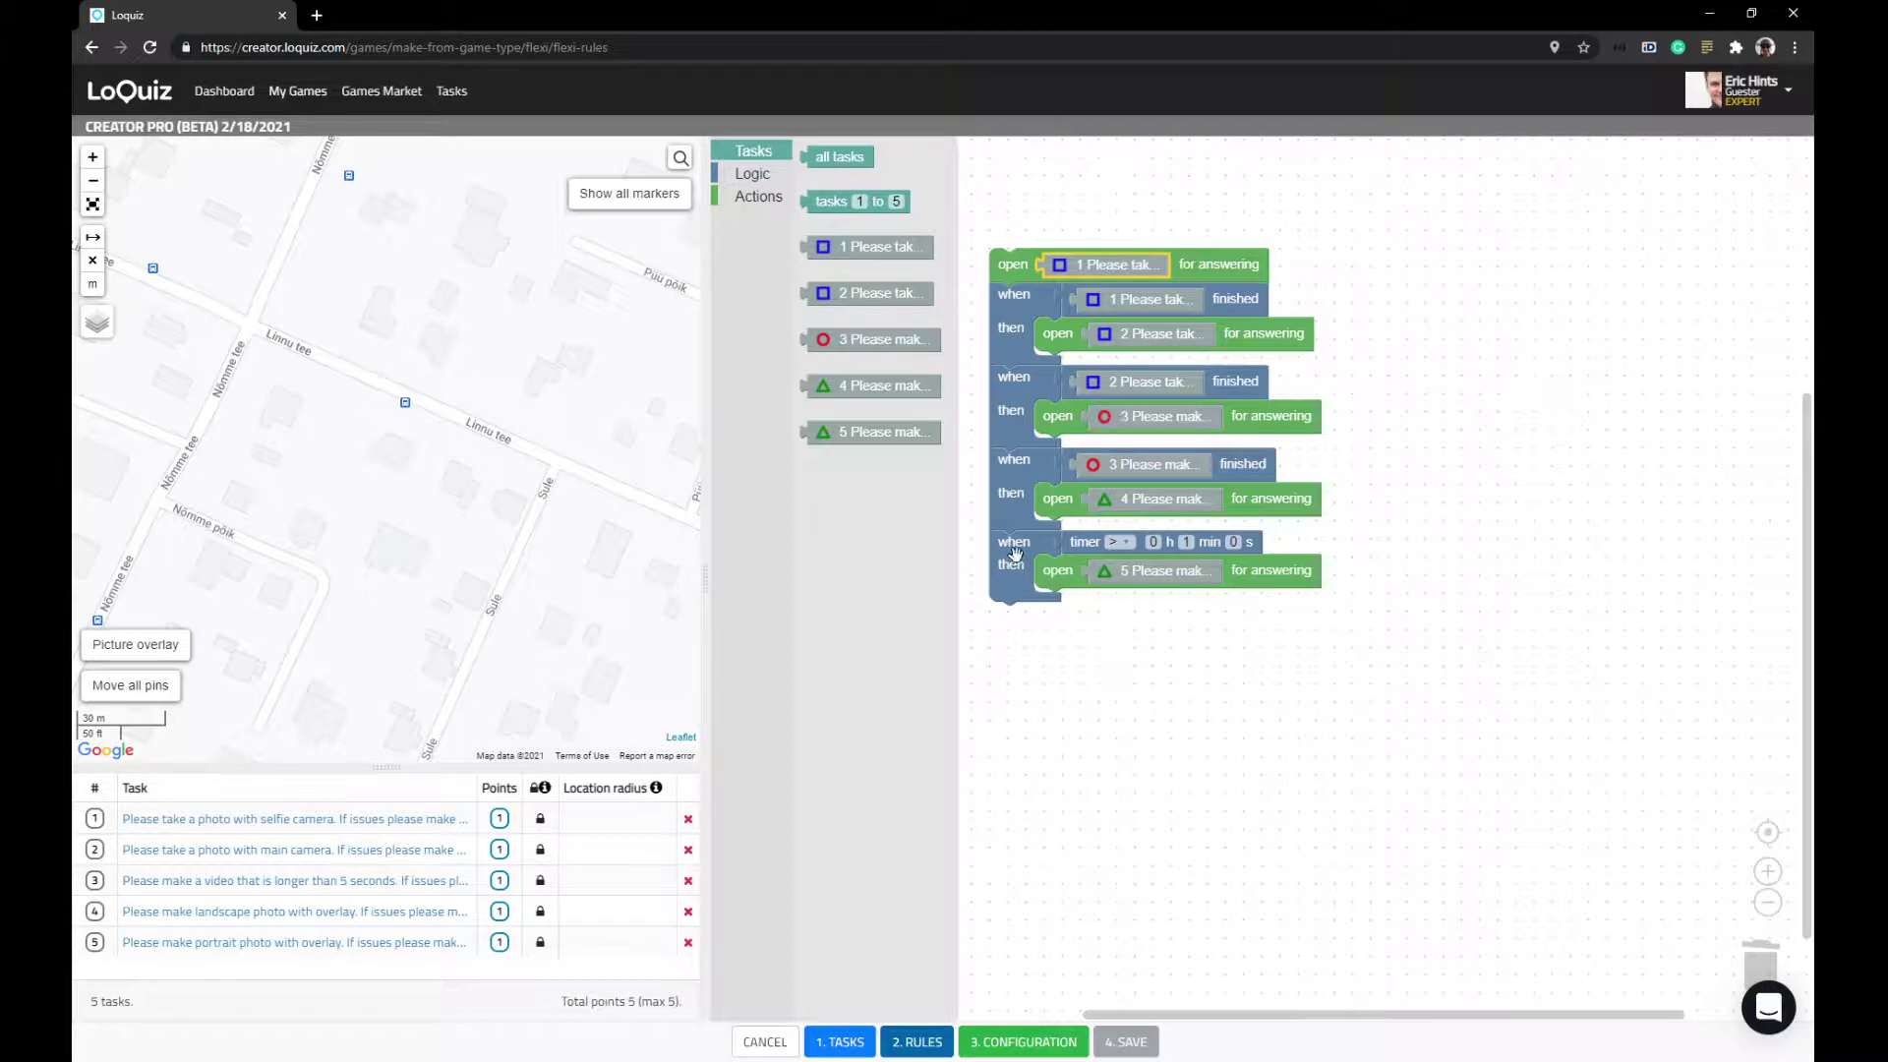
# - Pull the 'timer → open task 5' rule out of the stack and drop it to the right
pyautogui.moveTo(1019, 531); pyautogui.dragTo(1364, 376)
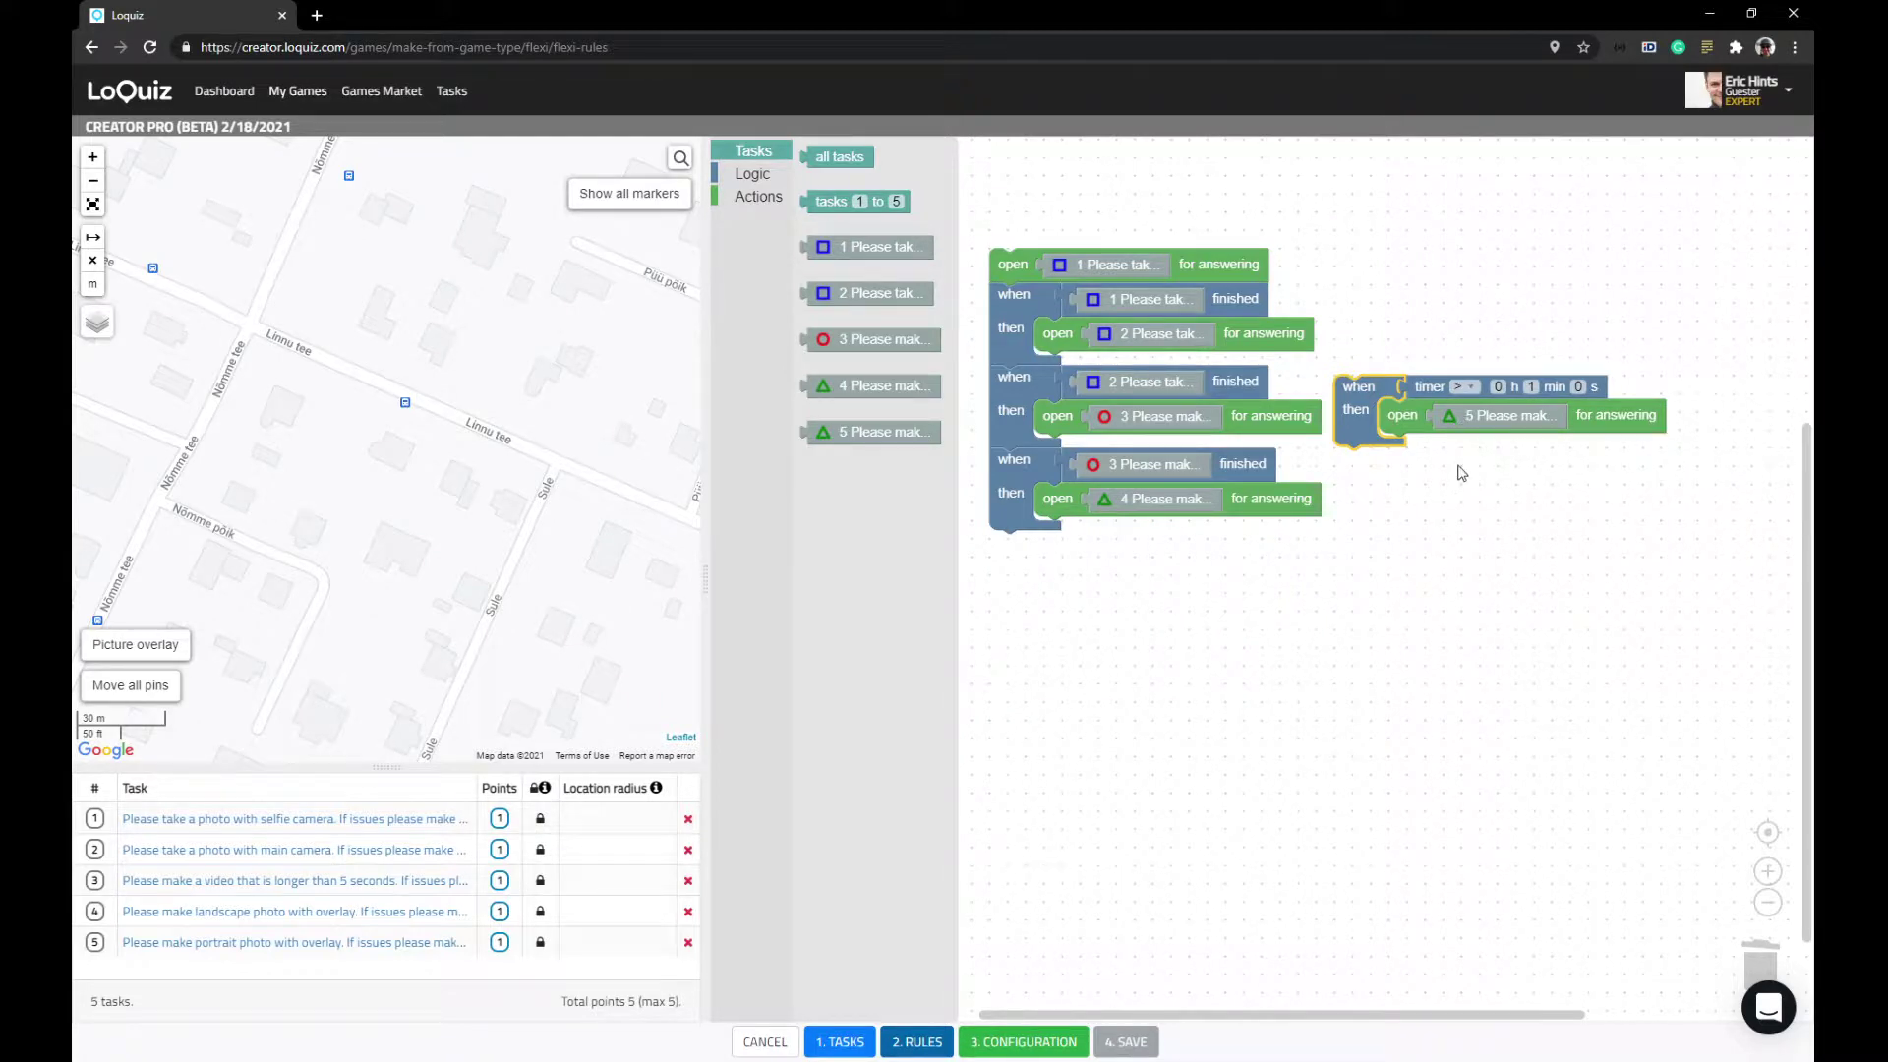
# - Make the one-minute timer rule open task 1 instead of task 5
pyautogui.moveTo(1482, 416); pyautogui.dragTo(1405, 640)
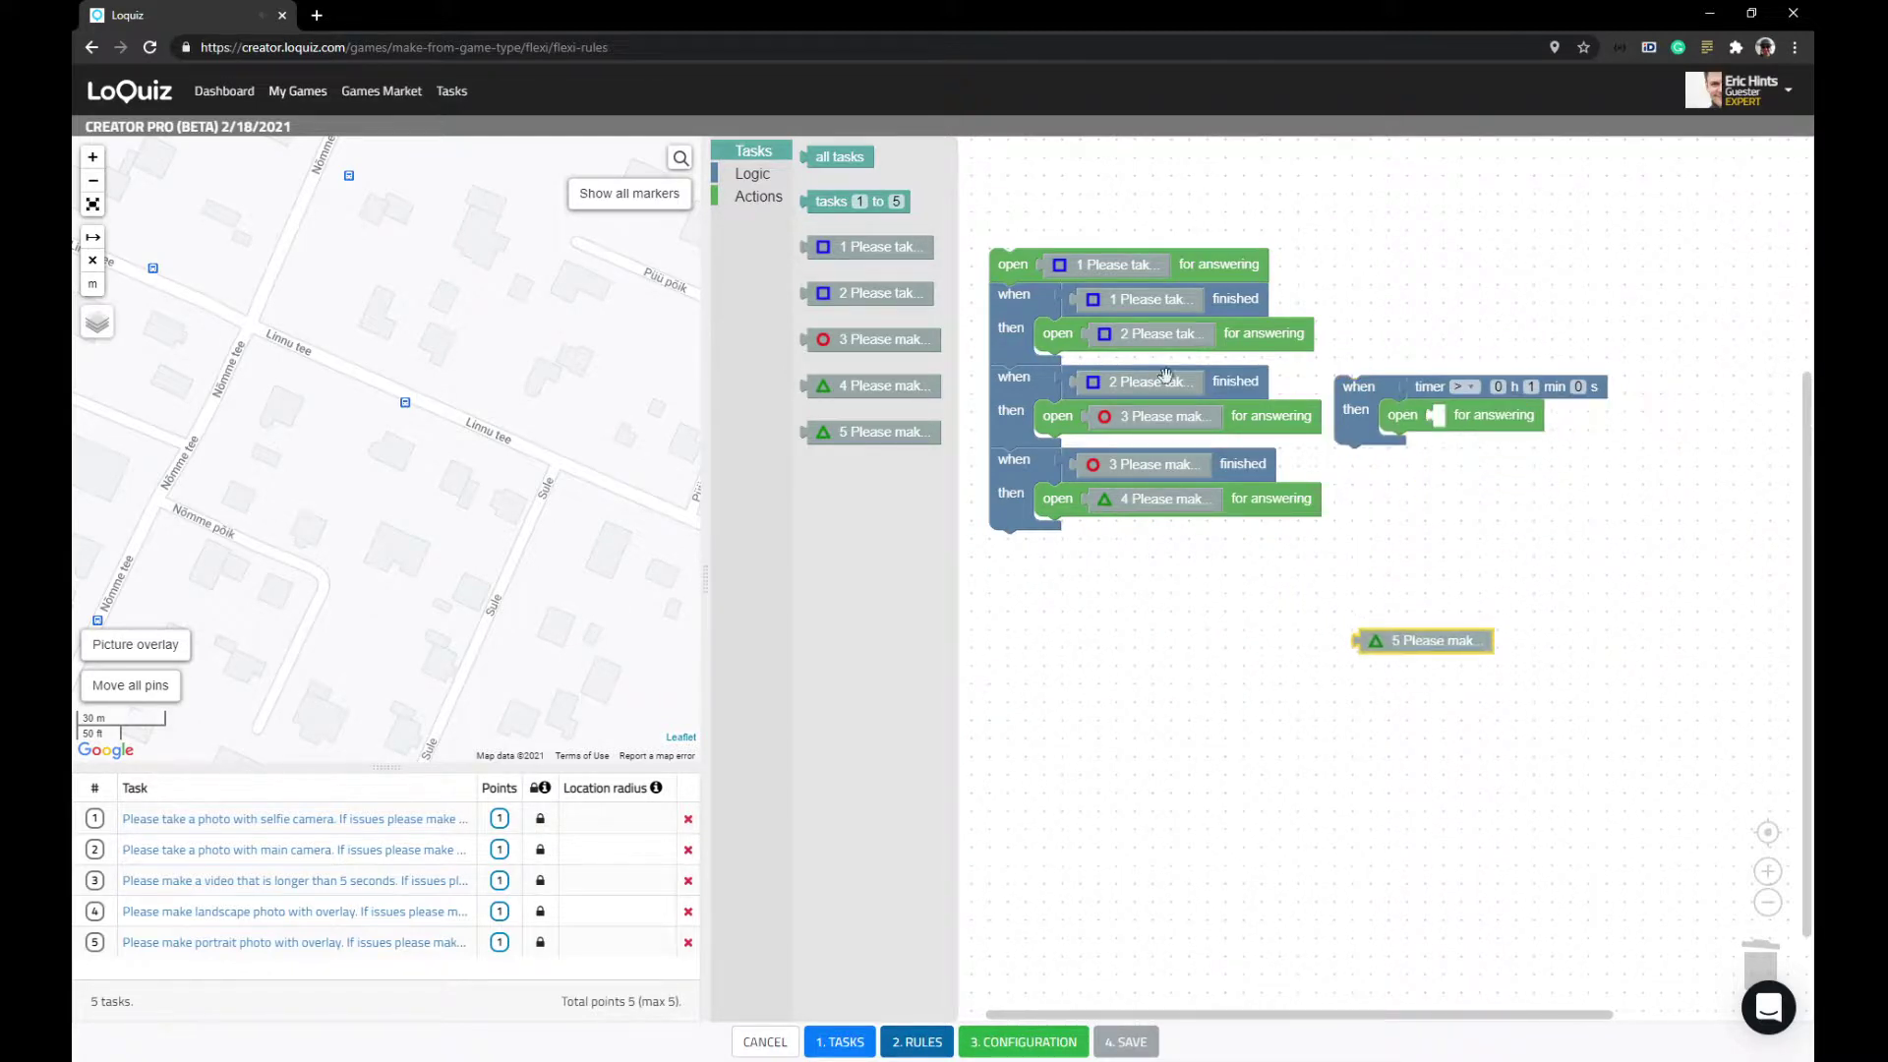
pyautogui.click(1090, 268)
pyautogui.moveTo(1089, 268); pyautogui.dragTo(1474, 417)
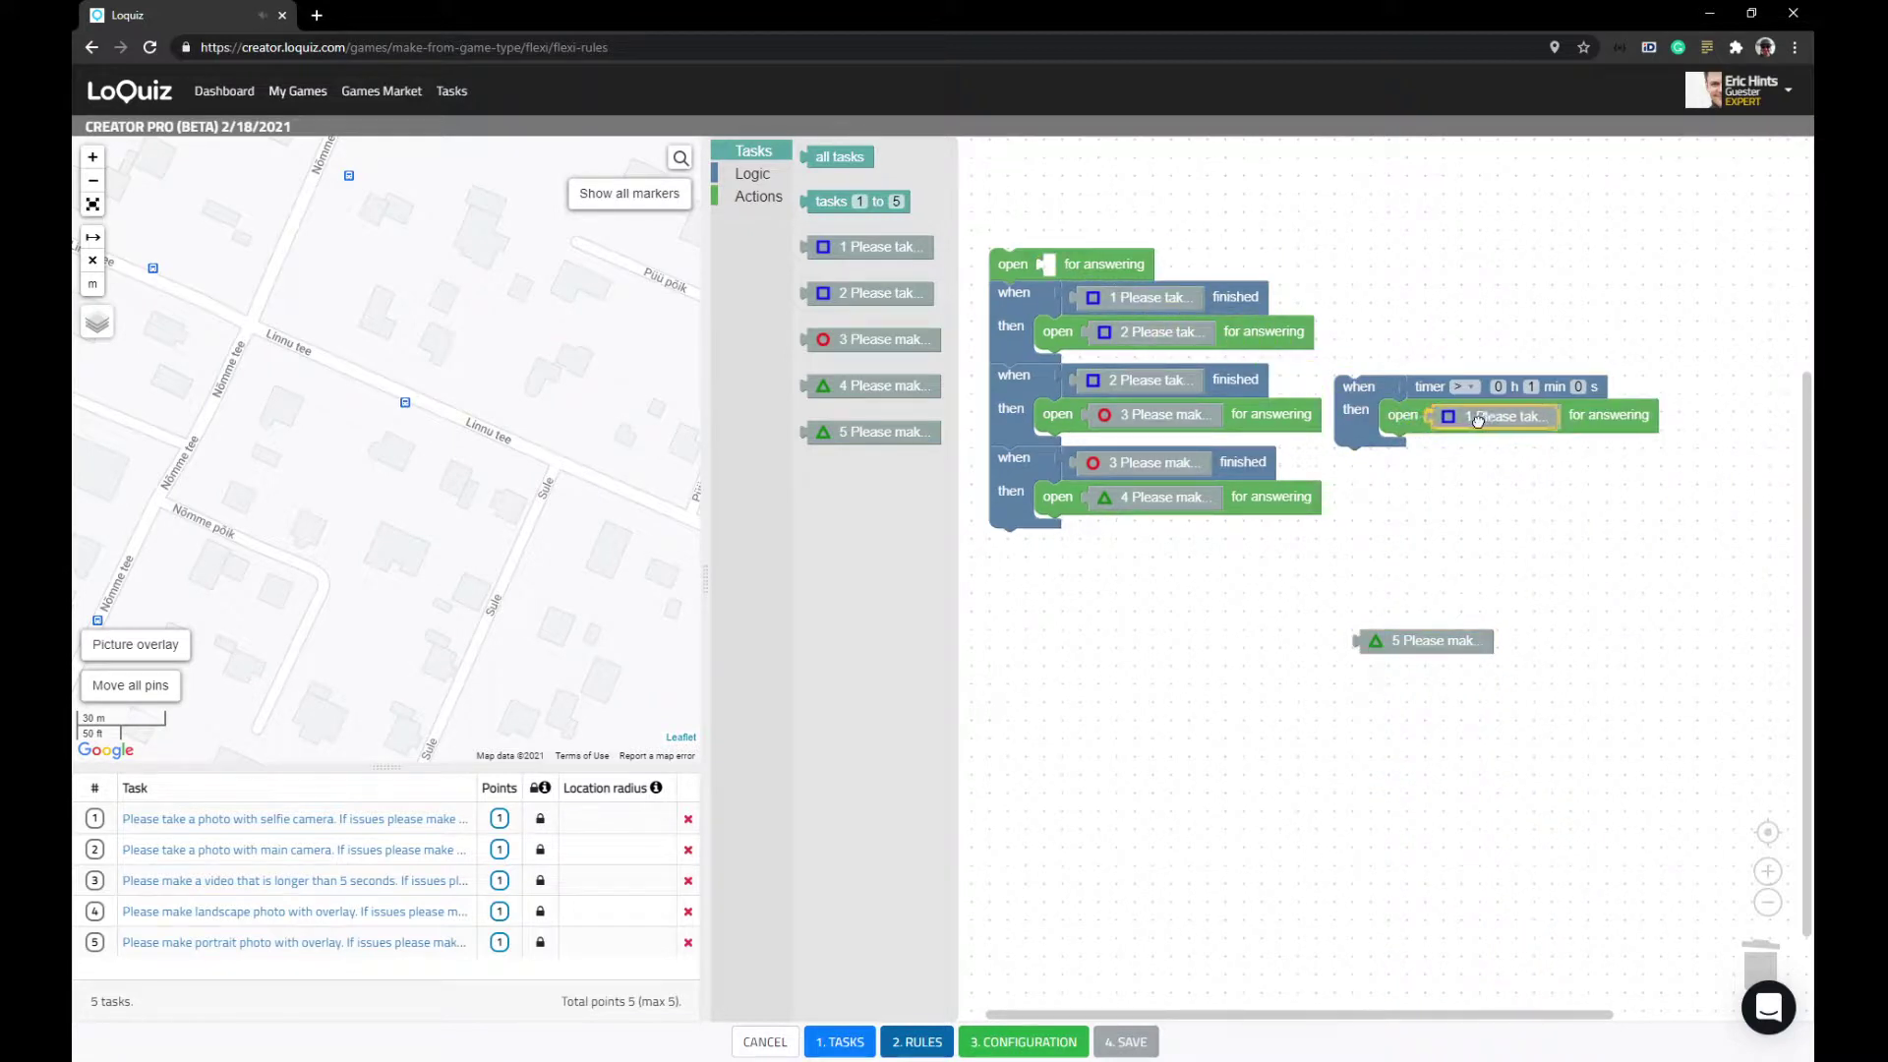
pyautogui.moveTo(1428, 644); pyautogui.dragTo(1230, 641)
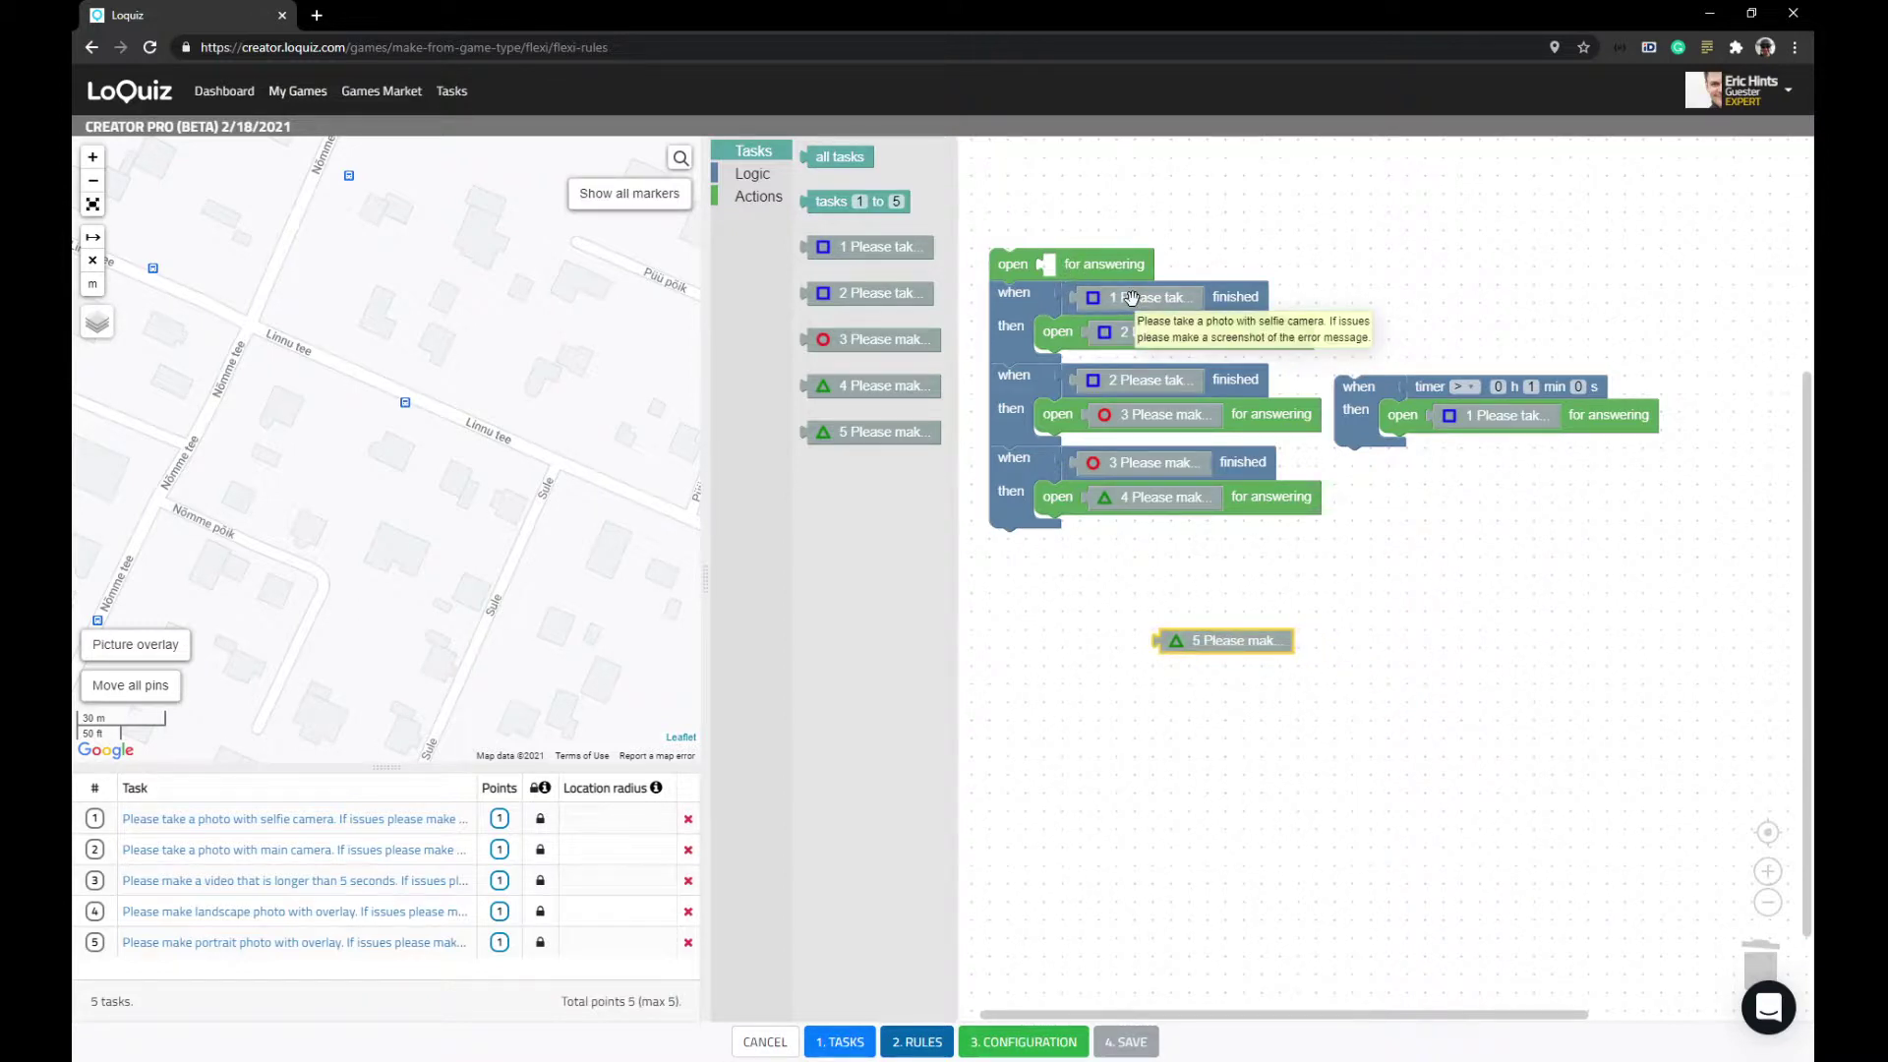
# - Make the top block open task 2 and delete the task-1-finished rule
pyautogui.moveTo(1116, 333); pyautogui.dragTo(1767, 1005)
pyautogui.moveTo(1218, 644); pyautogui.dragTo(1140, 663)
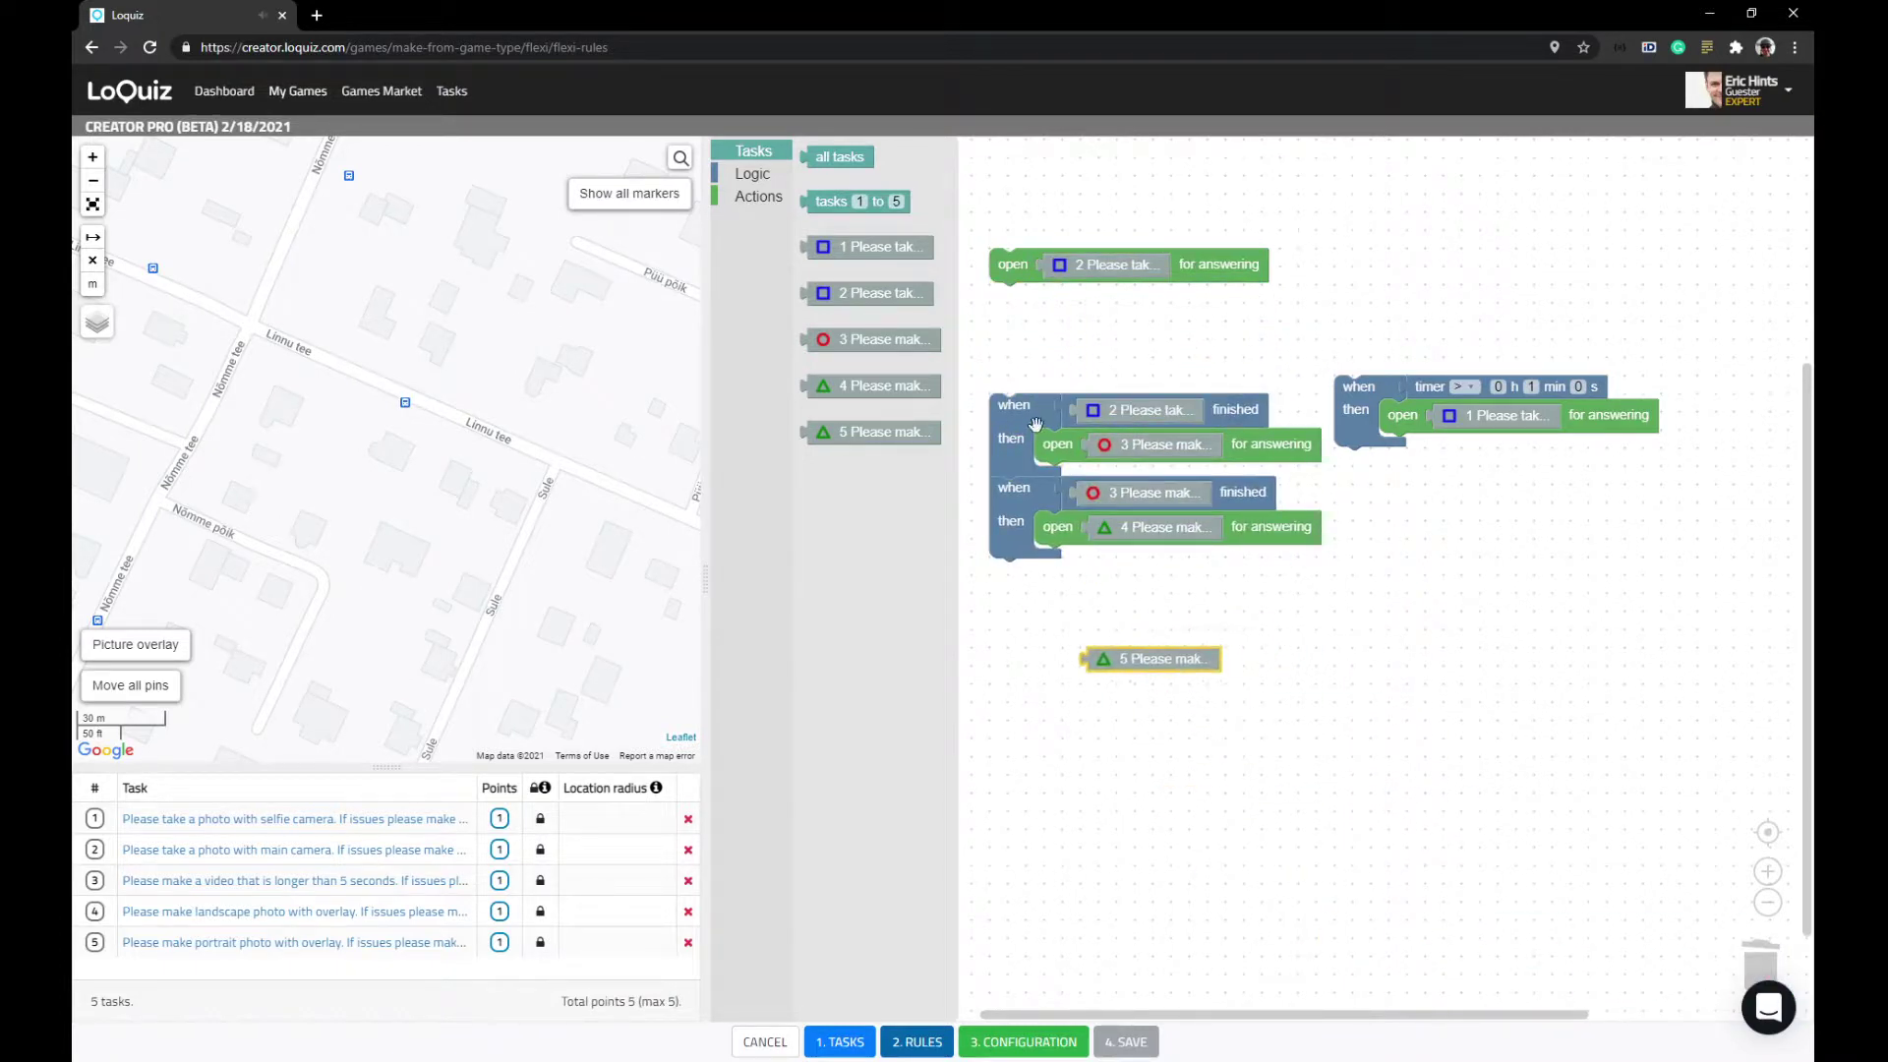
pyautogui.moveTo(1035, 425); pyautogui.dragTo(1036, 314)
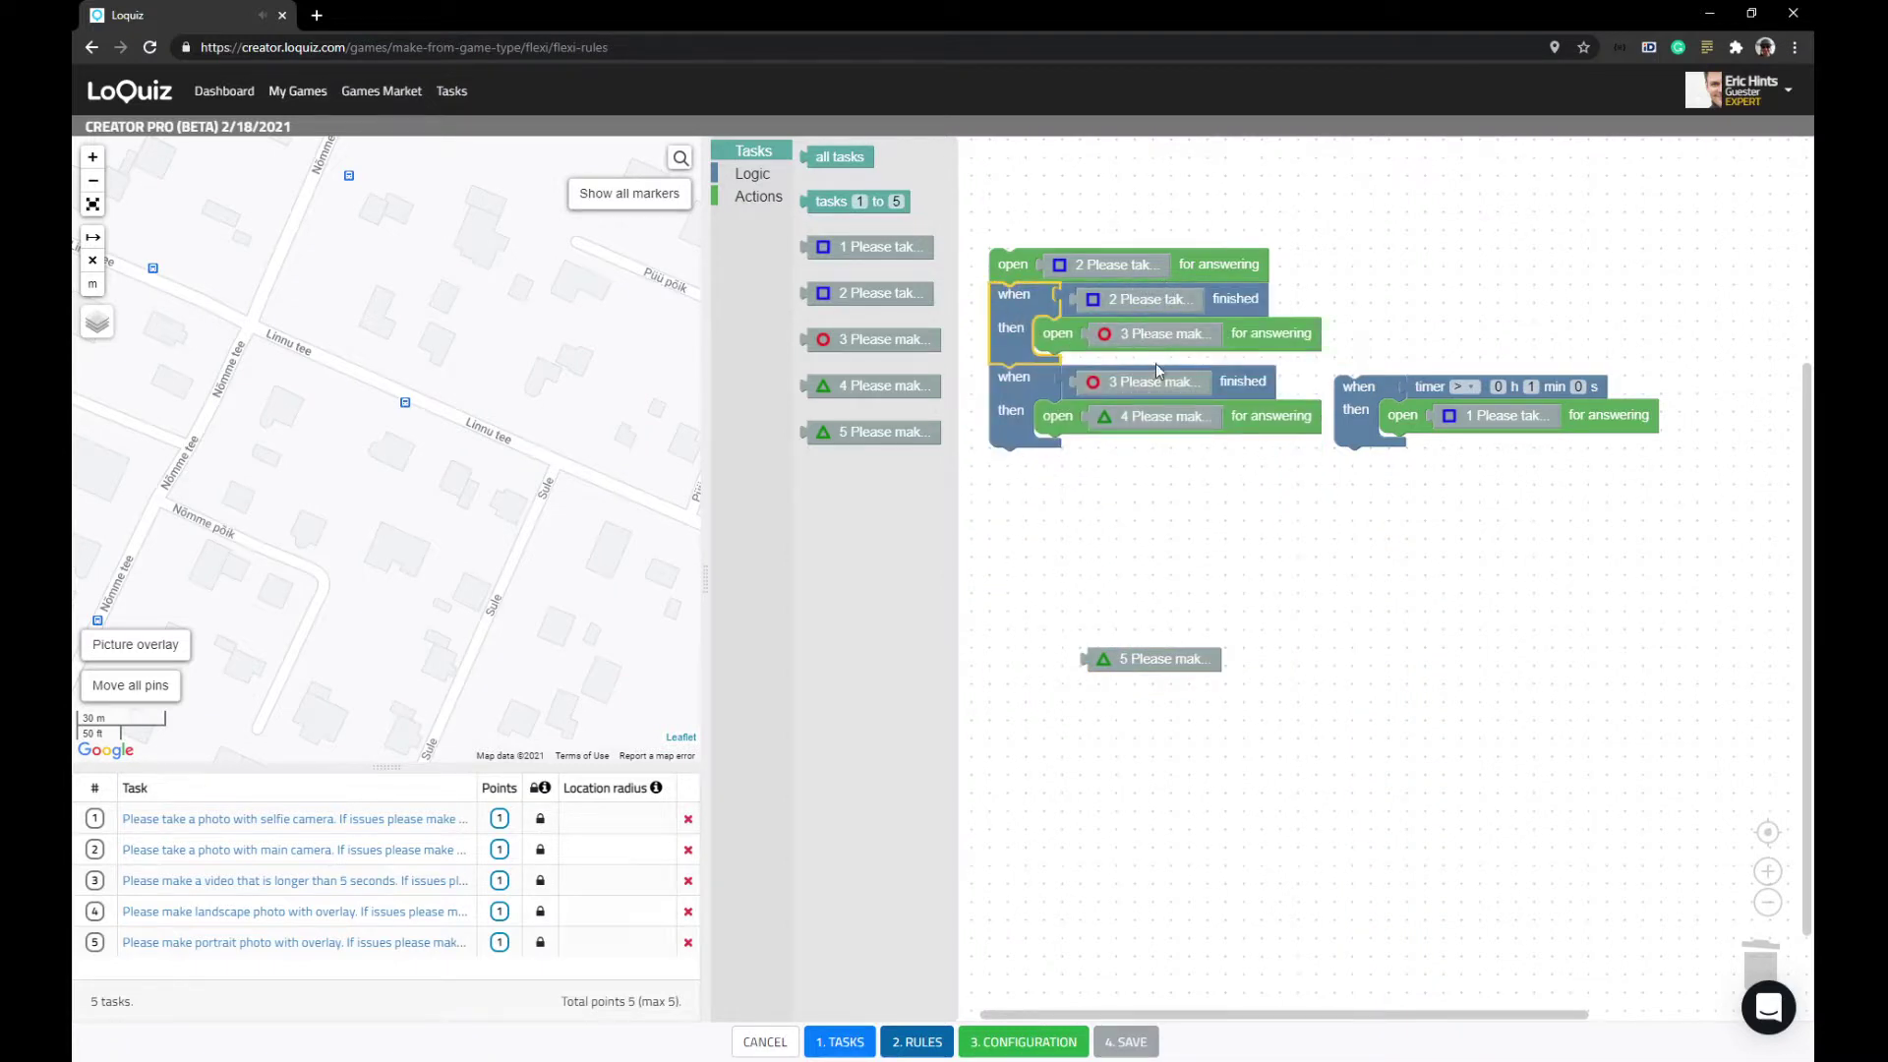
# - Duplicate a rule to add task 4 finished → open task 5, trashing the leftover task 3
pyautogui.rightClick(1021, 399)
pyautogui.click(1065, 421)
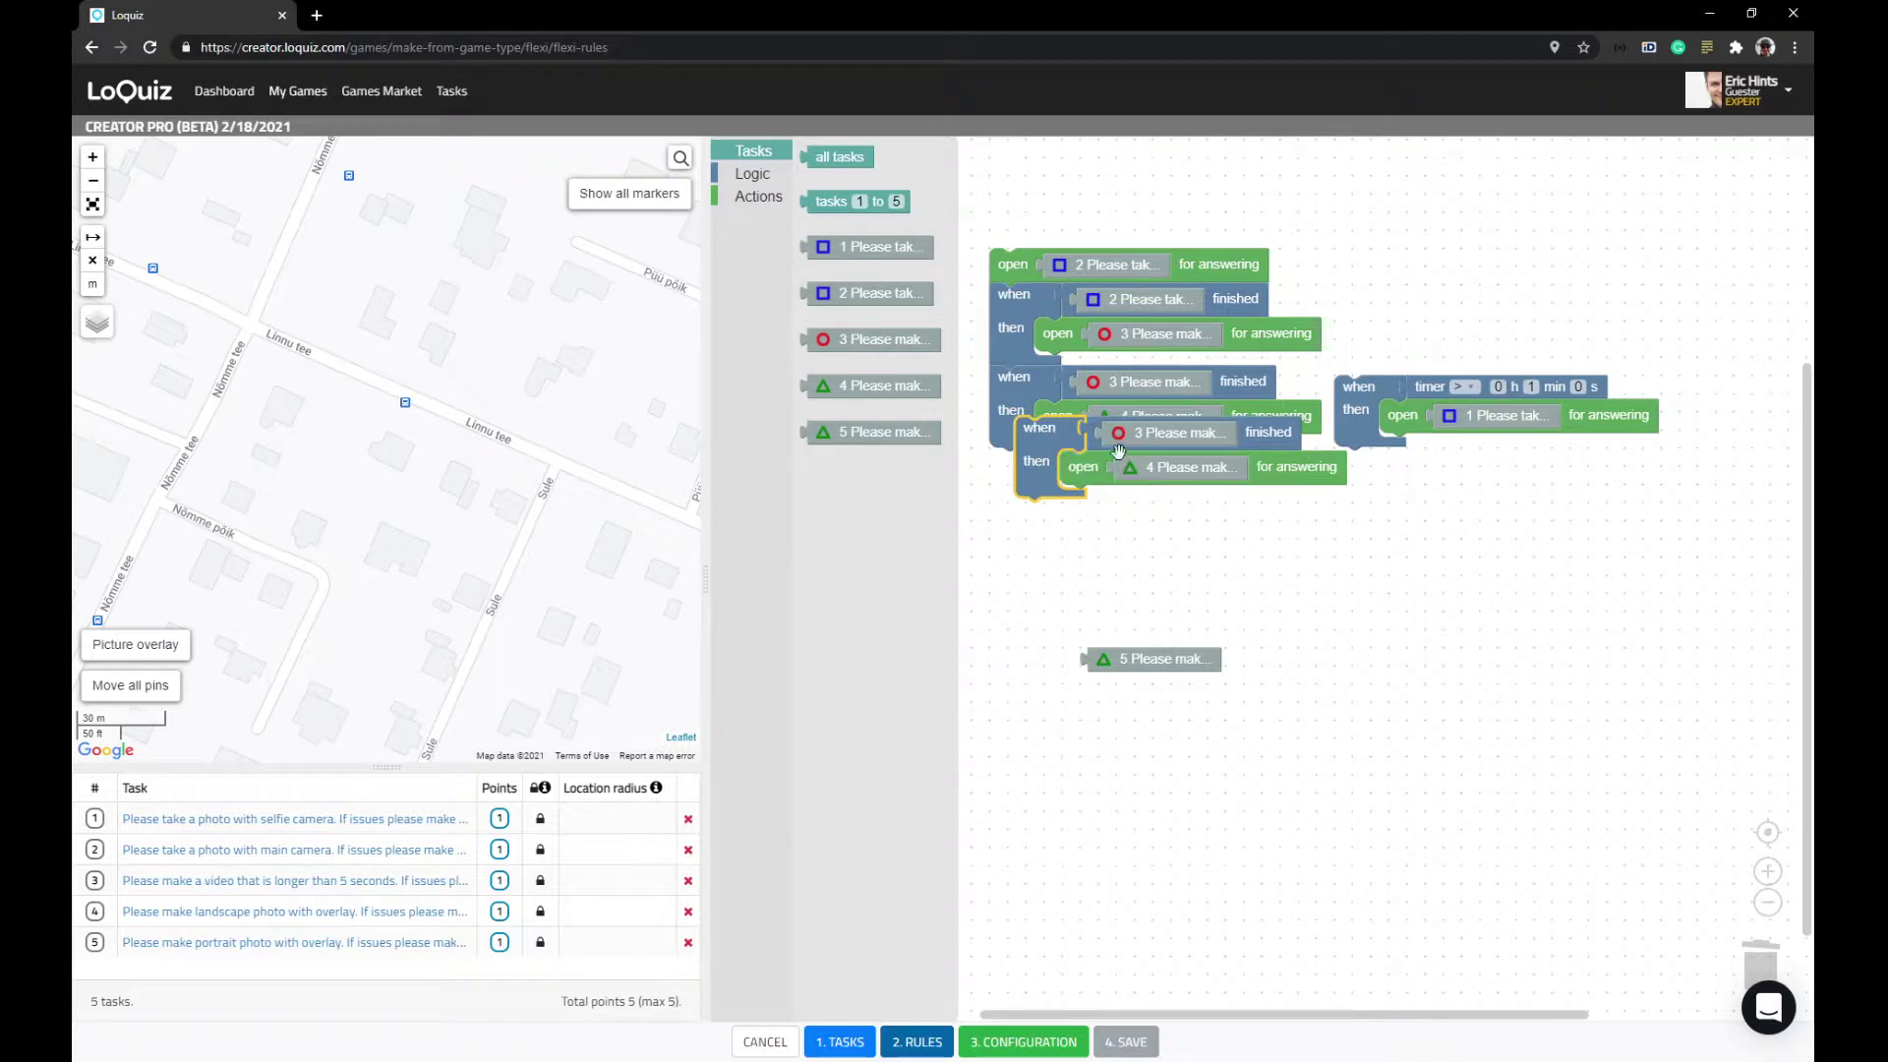
pyautogui.moveTo(1042, 444)
pyautogui.mouseDown()
pyautogui.moveTo(1013, 481)
pyautogui.moveTo(1009, 454)
pyautogui.mouseUp()
pyautogui.moveTo(1140, 467); pyautogui.dragTo(1184, 562)
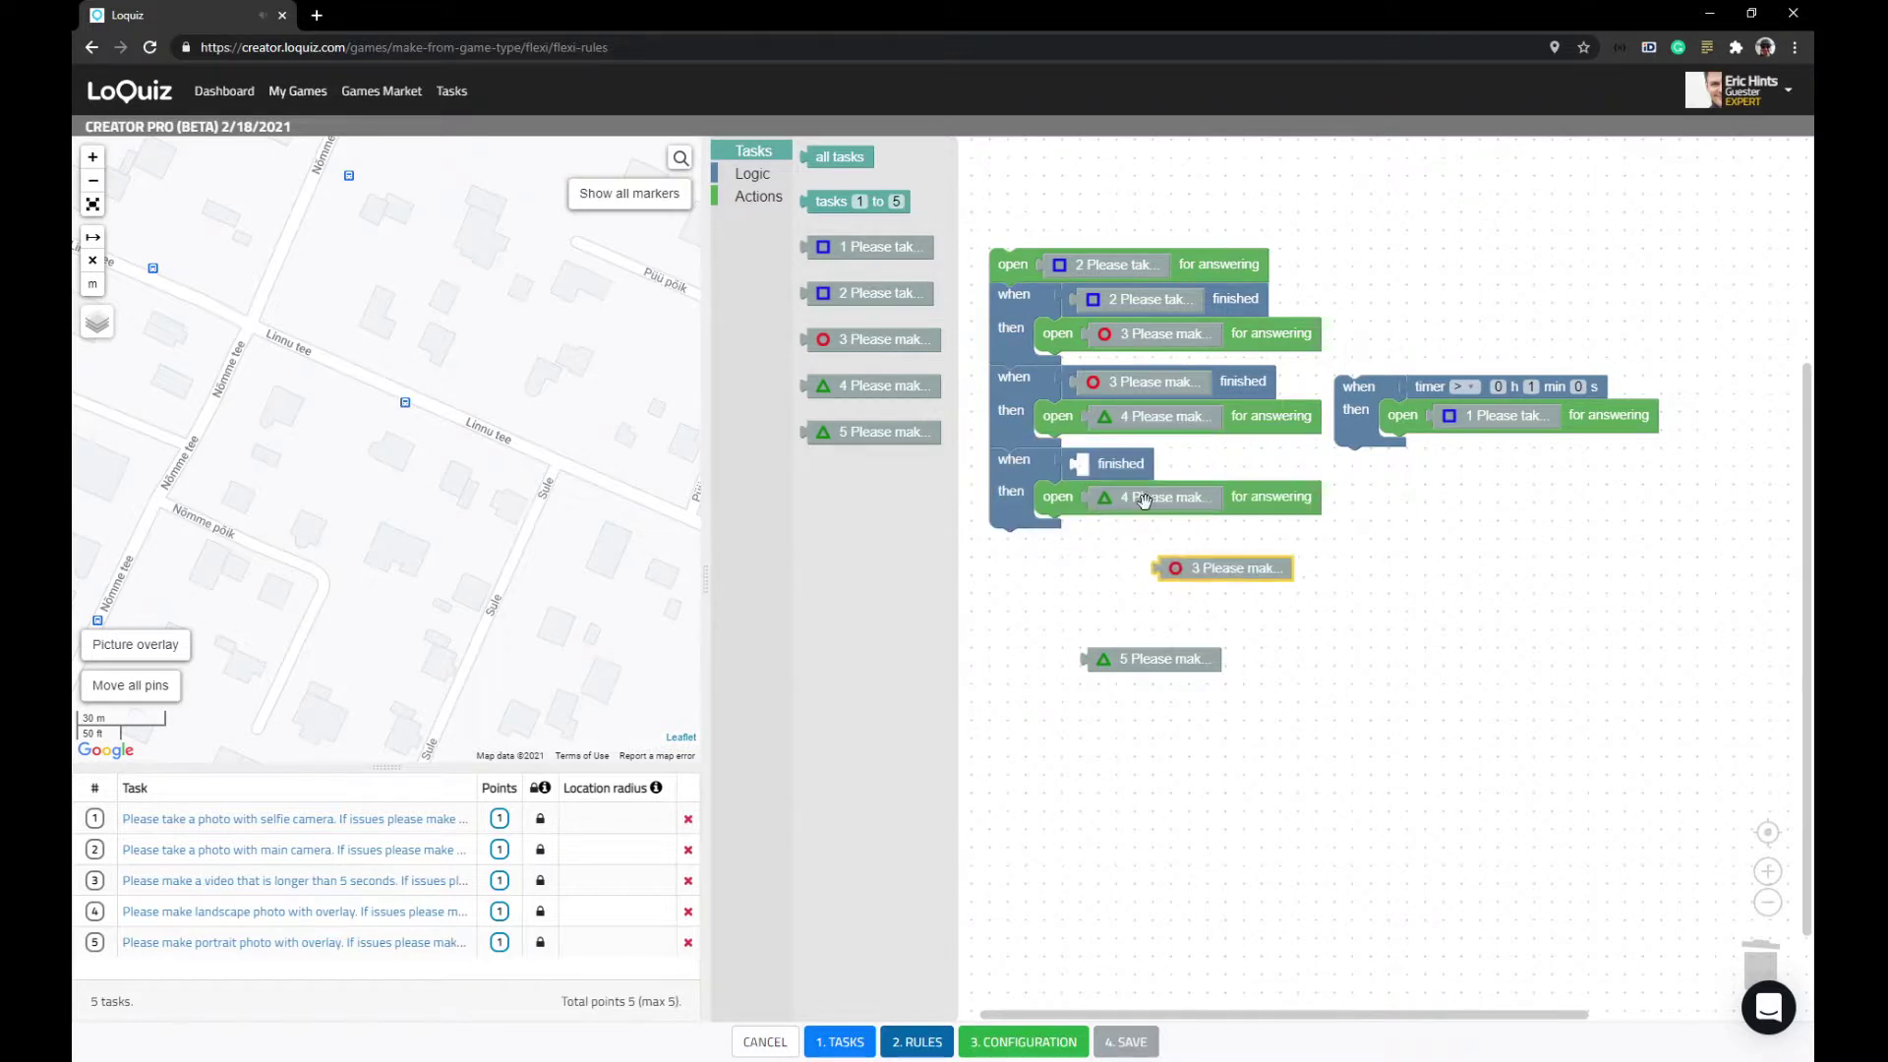
pyautogui.moveTo(1139, 498); pyautogui.dragTo(1131, 464)
pyautogui.moveTo(1139, 646); pyautogui.dragTo(1092, 499)
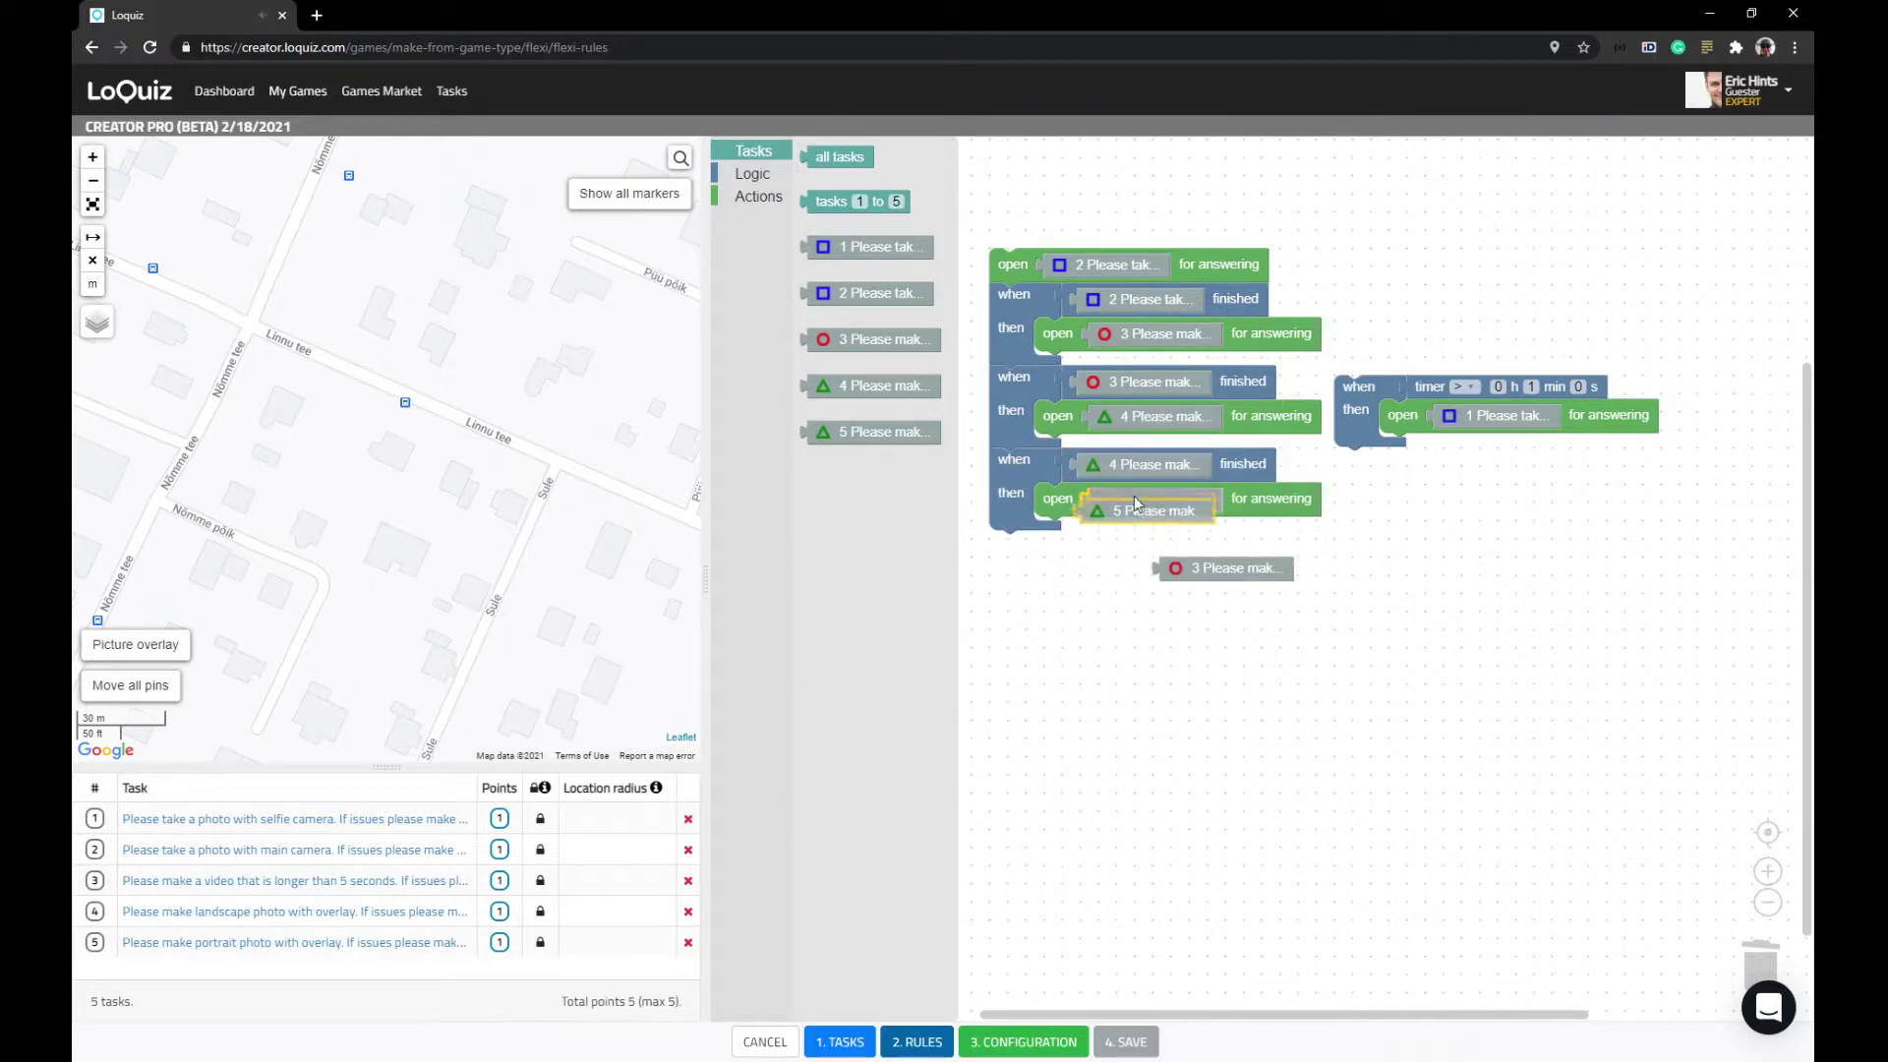
pyautogui.moveTo(1220, 571); pyautogui.dragTo(1769, 989)
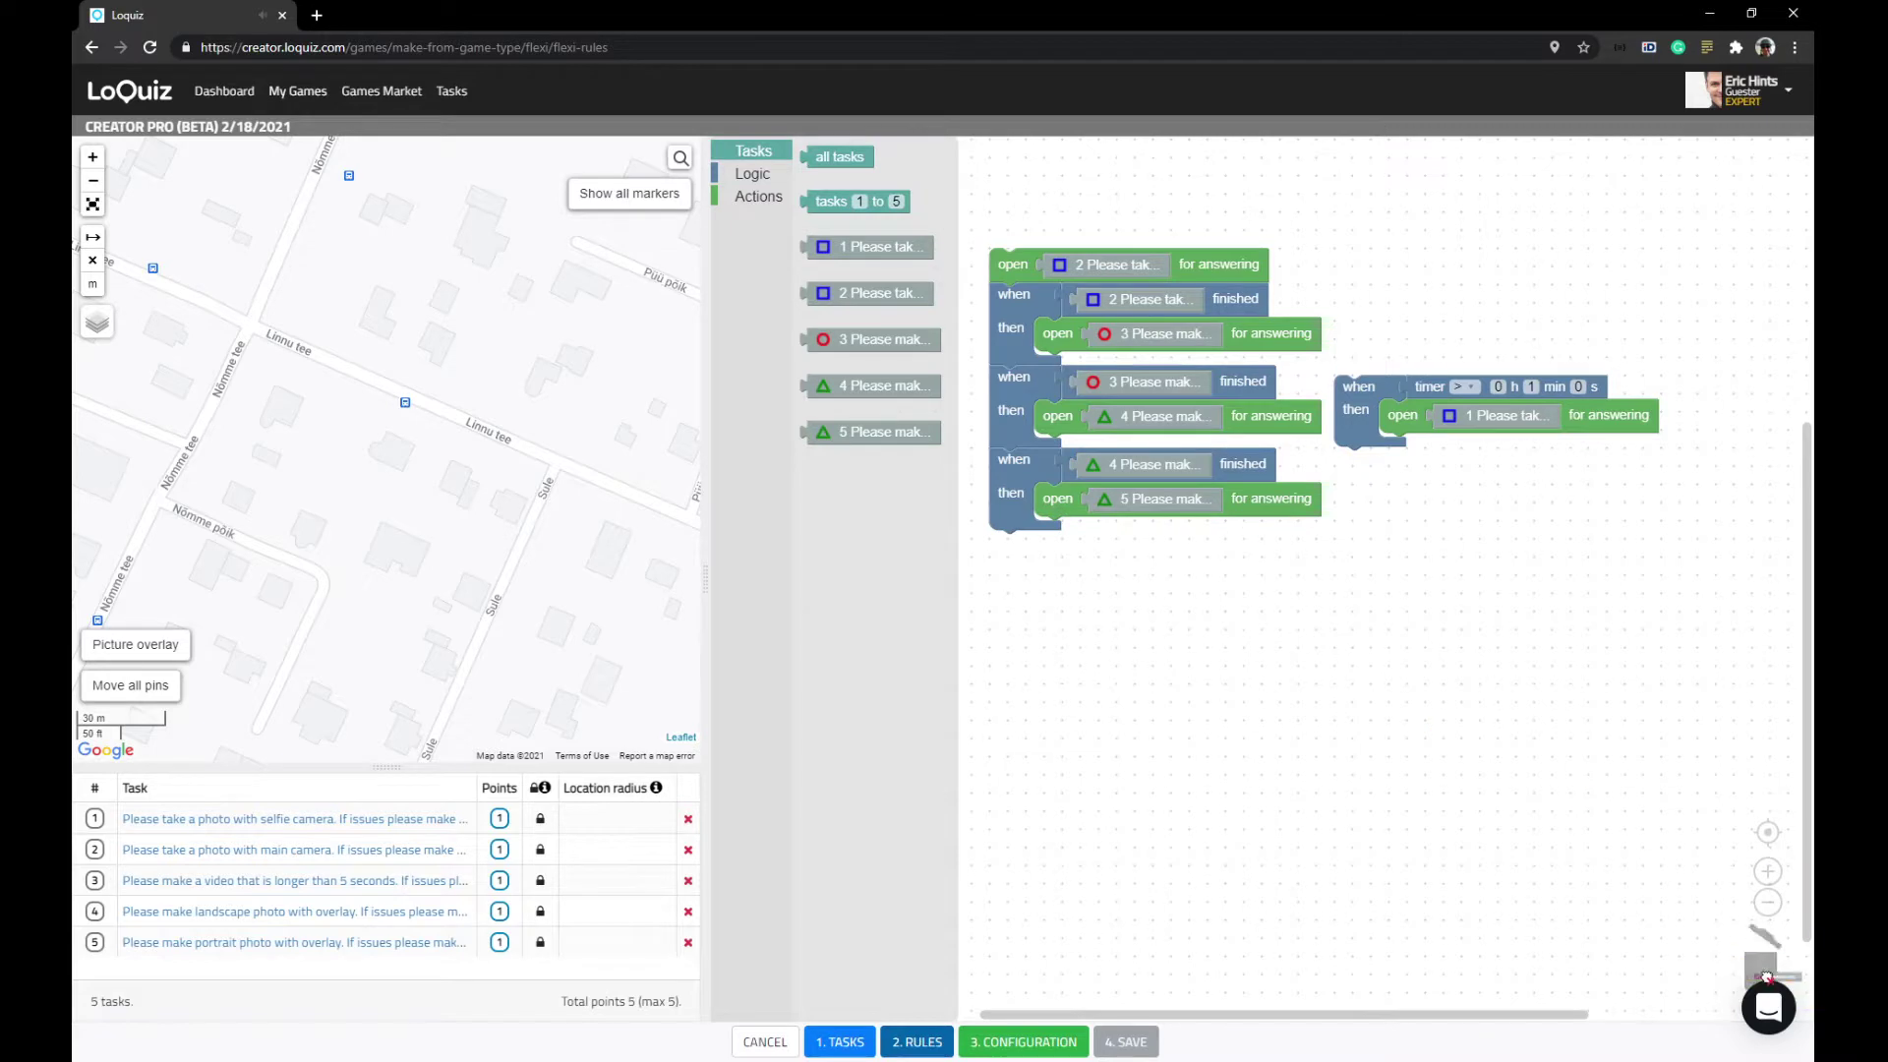